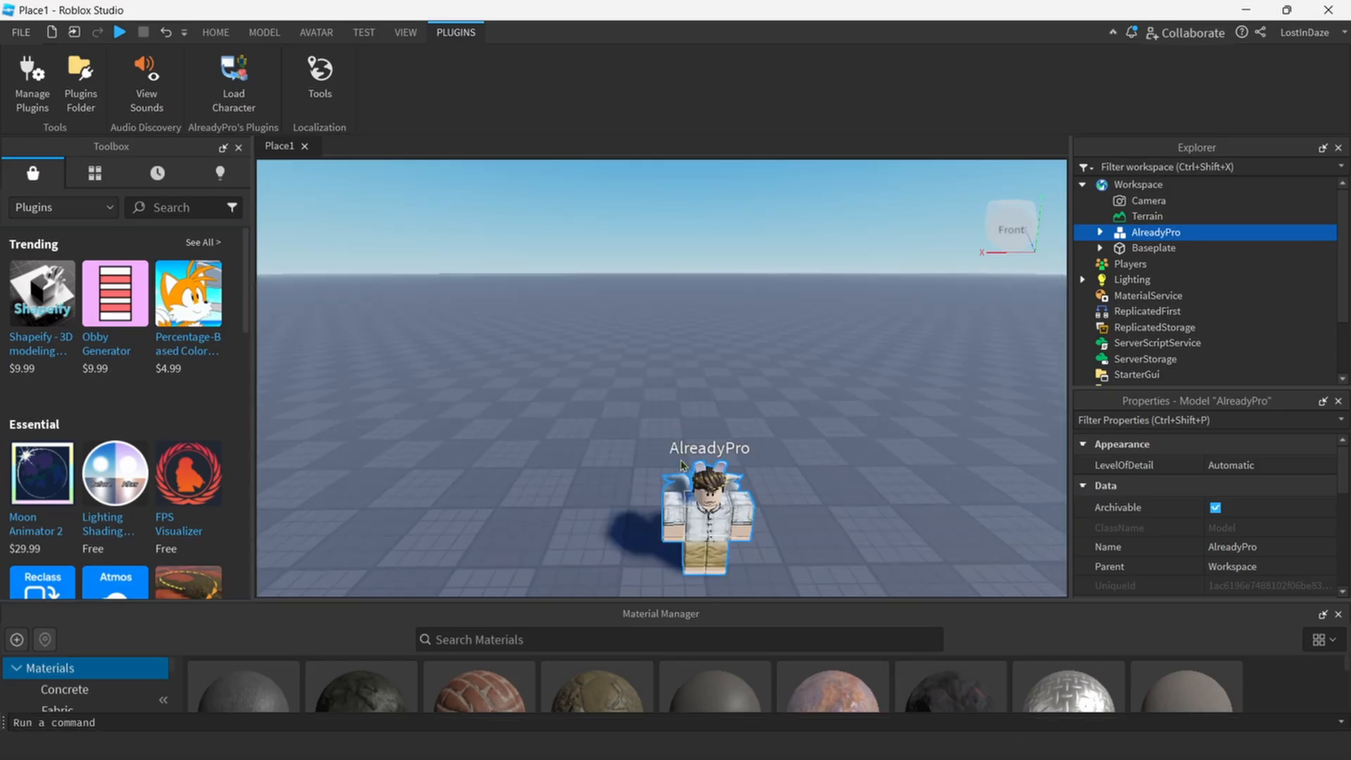
- Delete the existing character and spawn a new R6 AlreadyPro character at the origin with the Load Character plugin
left_click_drag(612, 347, 800, 520)
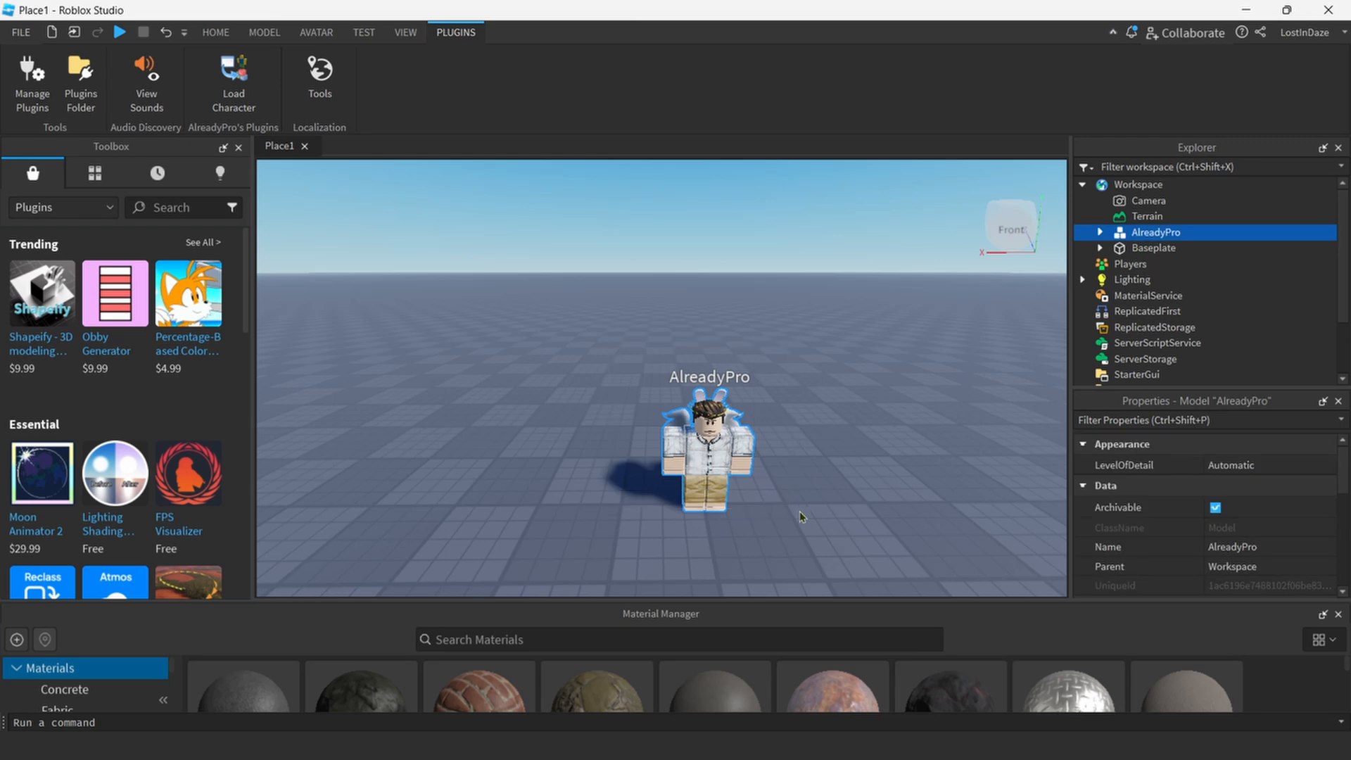
key("Delete")
left_click(233, 81)
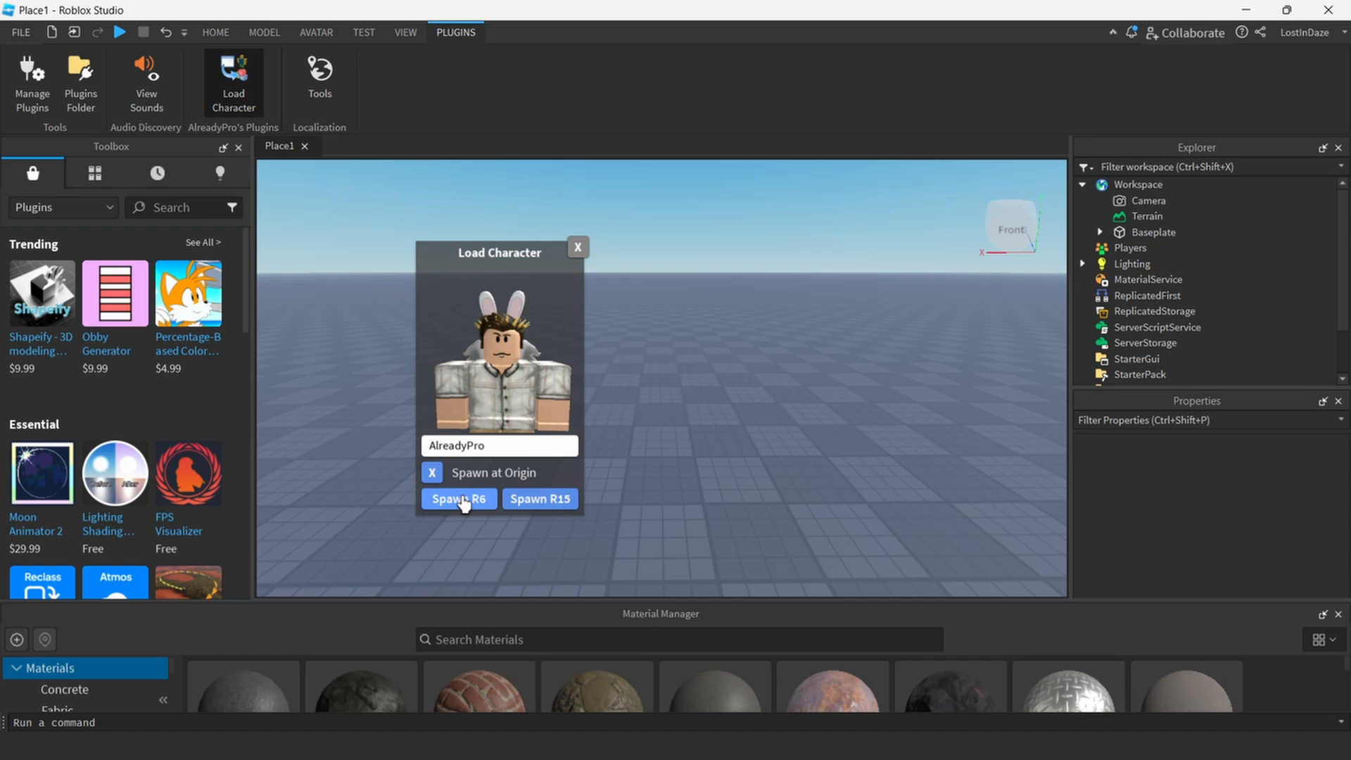
left_click(462, 500)
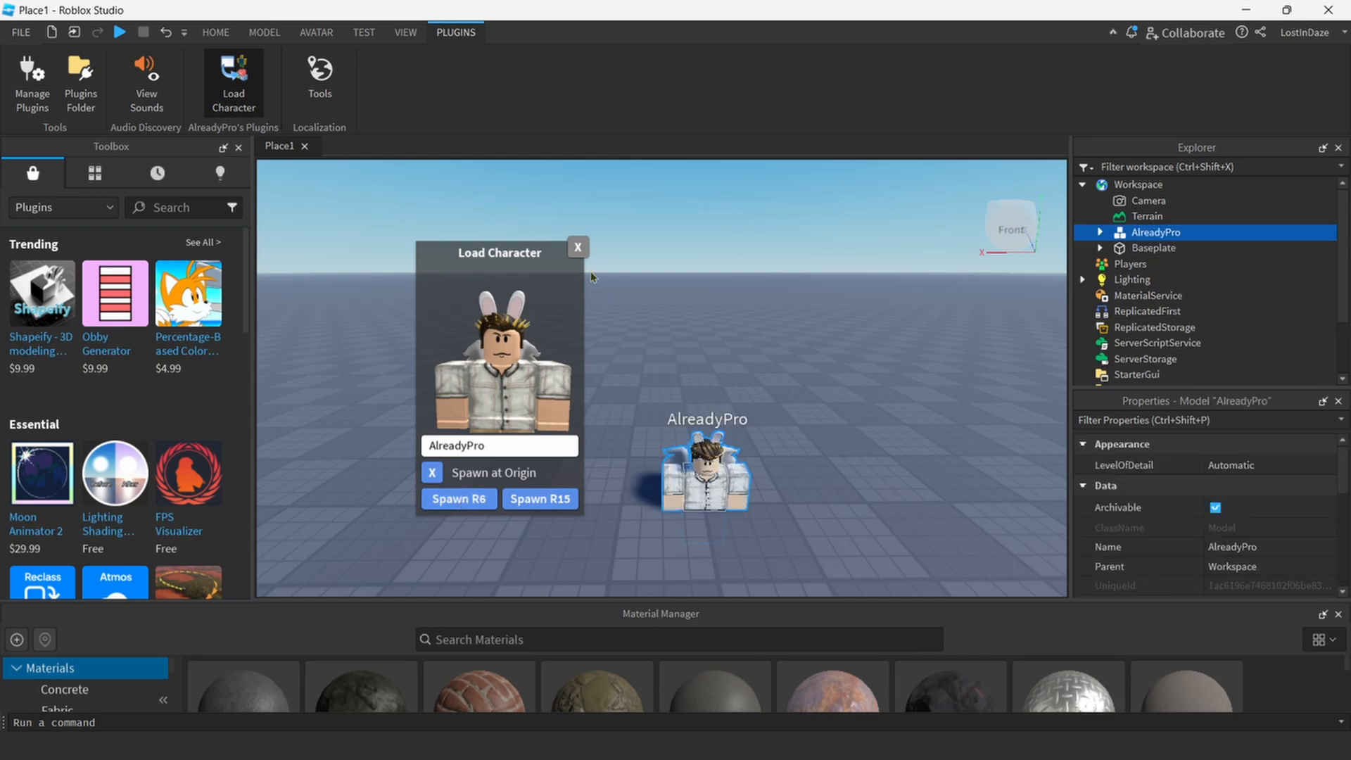
left_click(578, 247)
- Set the origin position of the spawned character model to 0, 3, 0
key("q")
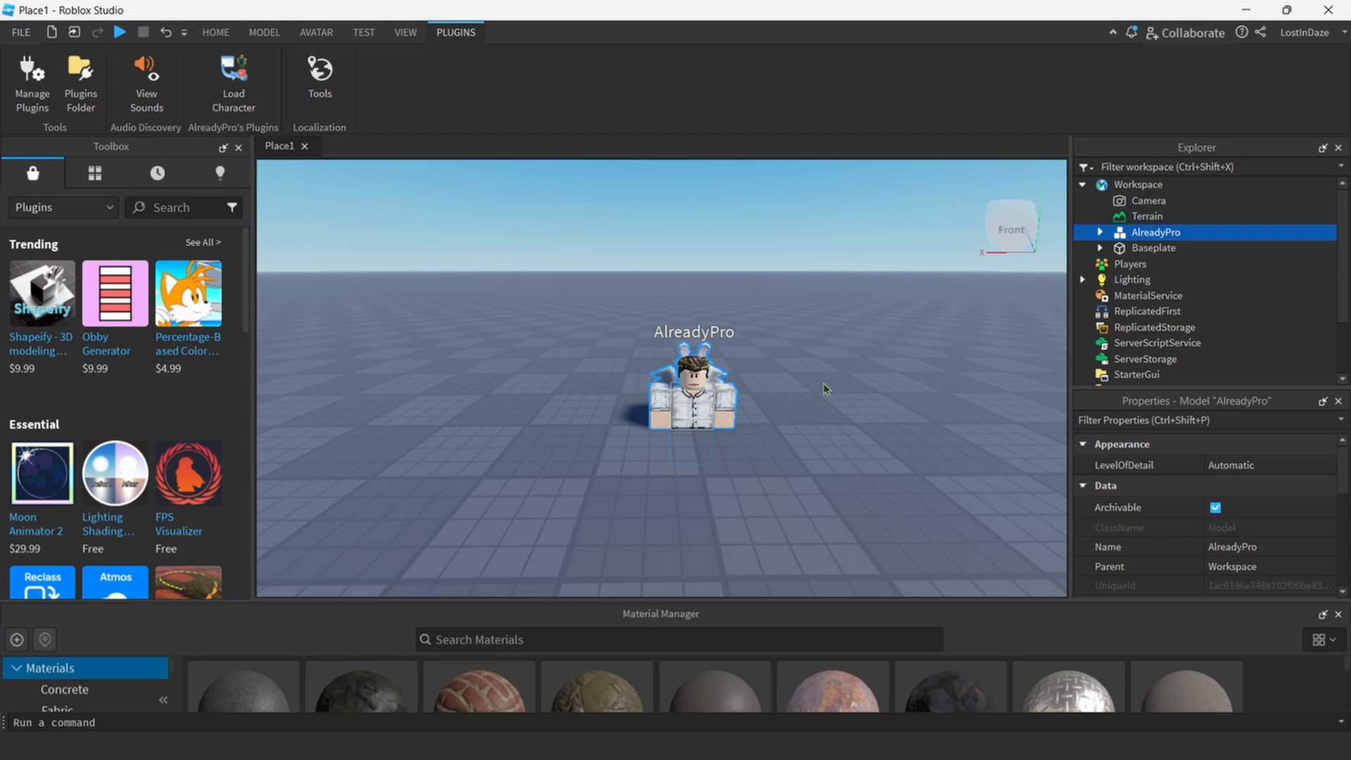
scroll(1131, 504, "down", 3)
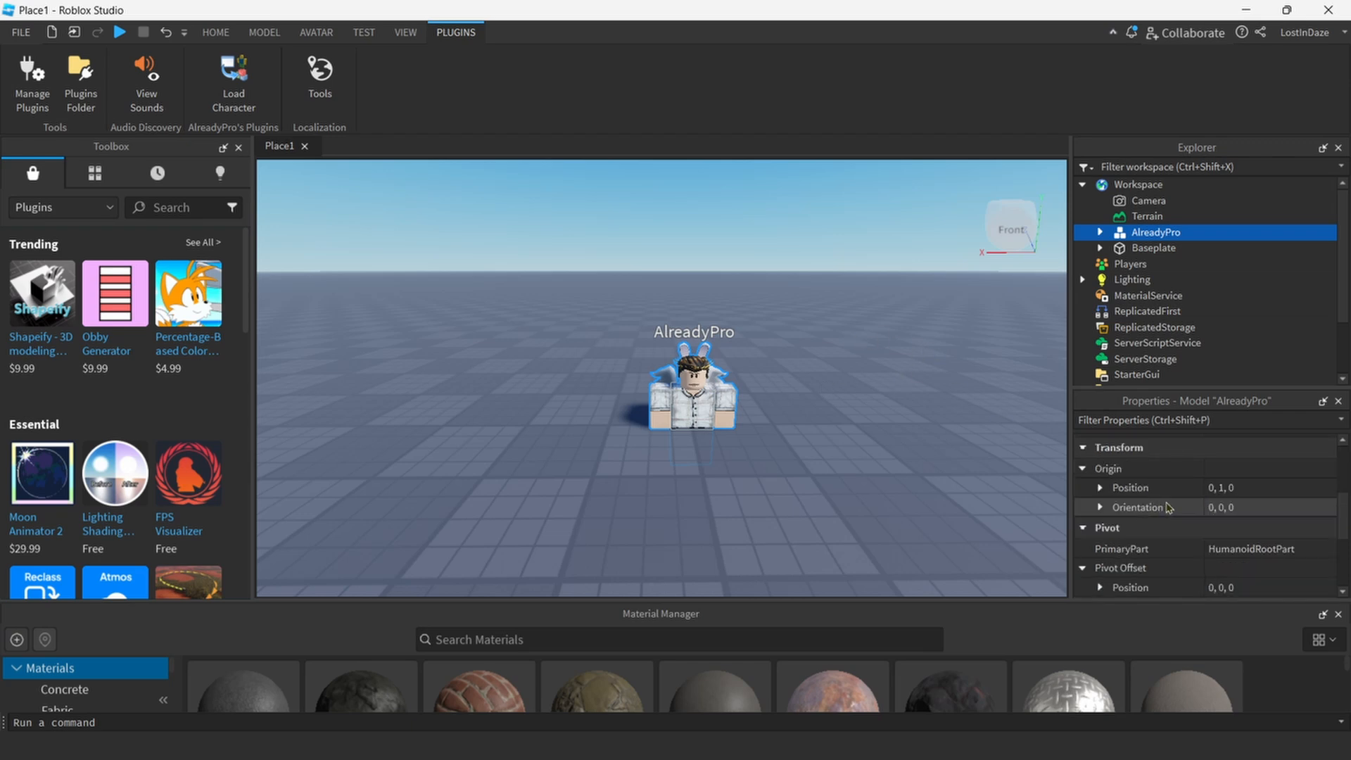
left_click(1224, 488)
left_click(1229, 489)
key("BackSpace")
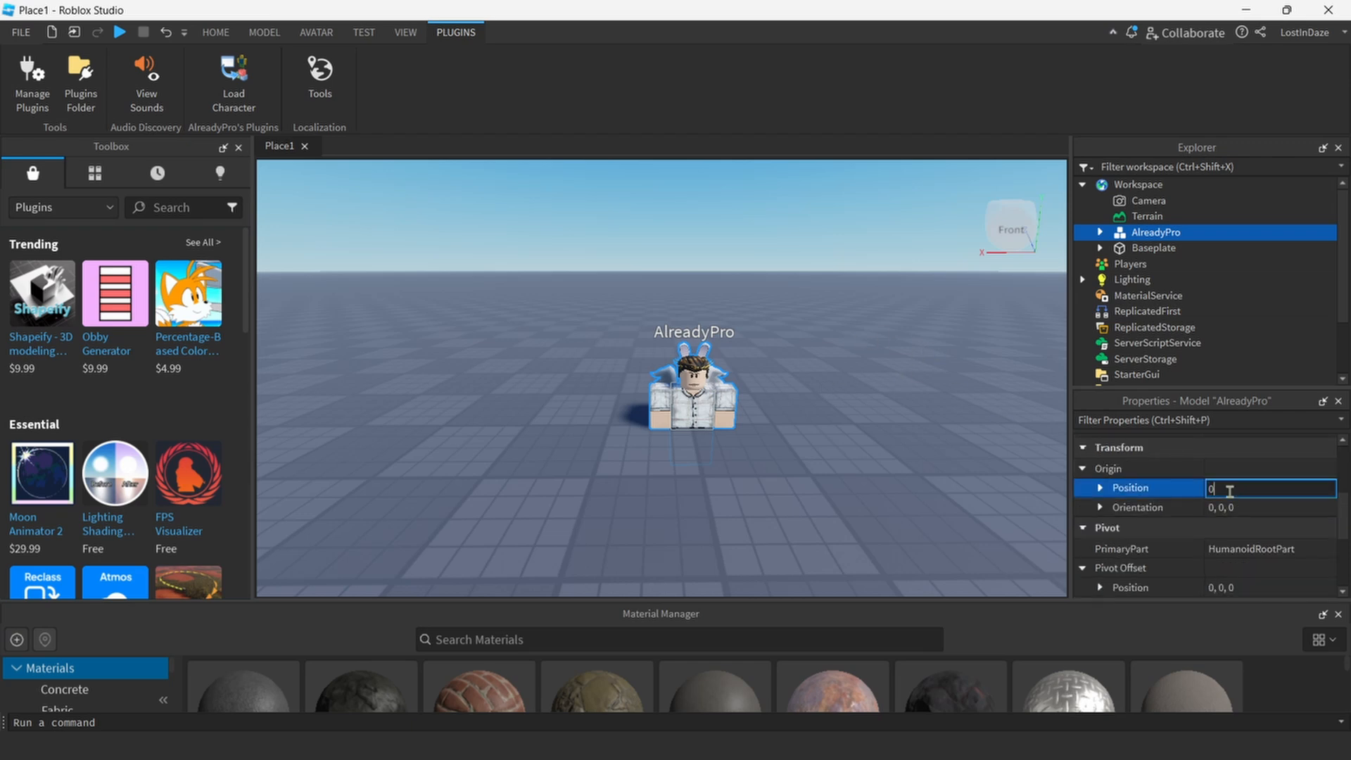
type("0,3,0")
key("Return")
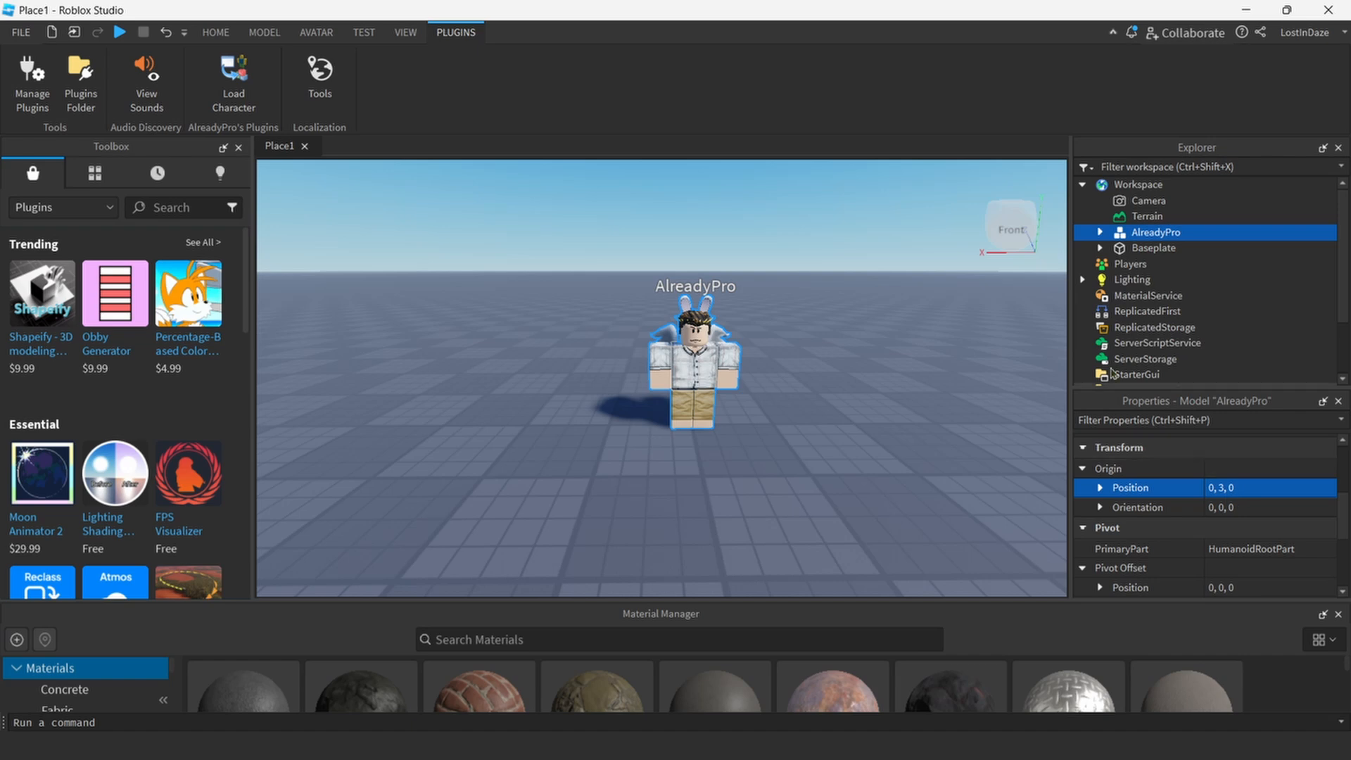
- Start exporting the character model and create and open a new folder named "example 2" inside the acces folder
right_click(1248, 238)
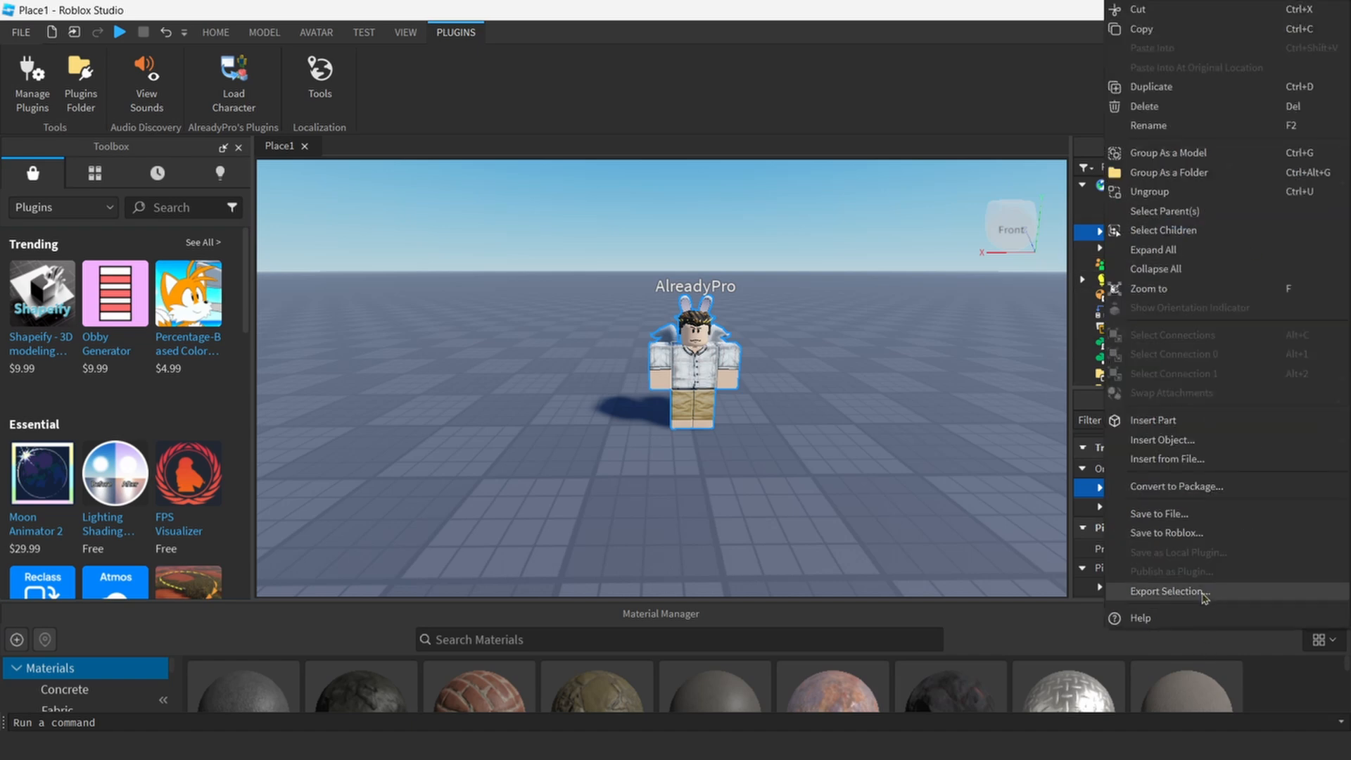
left_click(1203, 593)
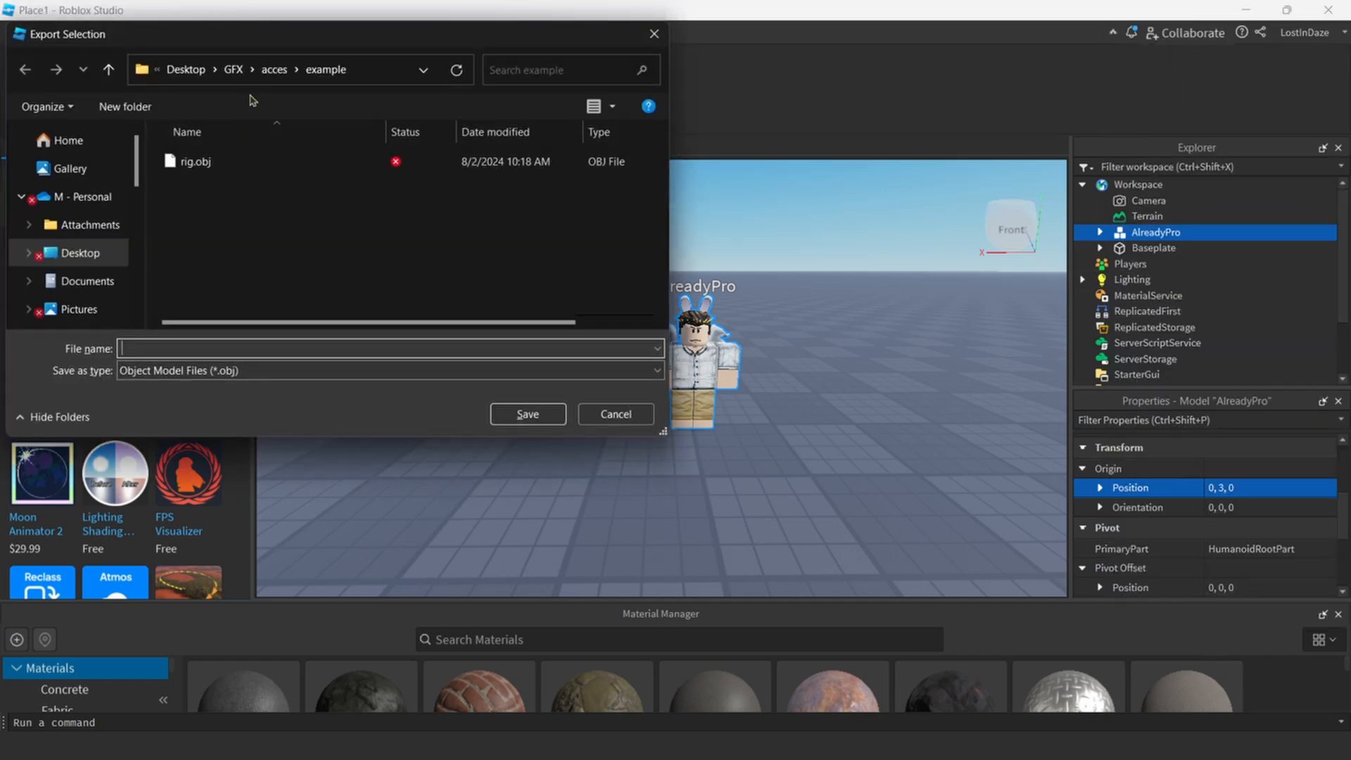
left_click(285, 70)
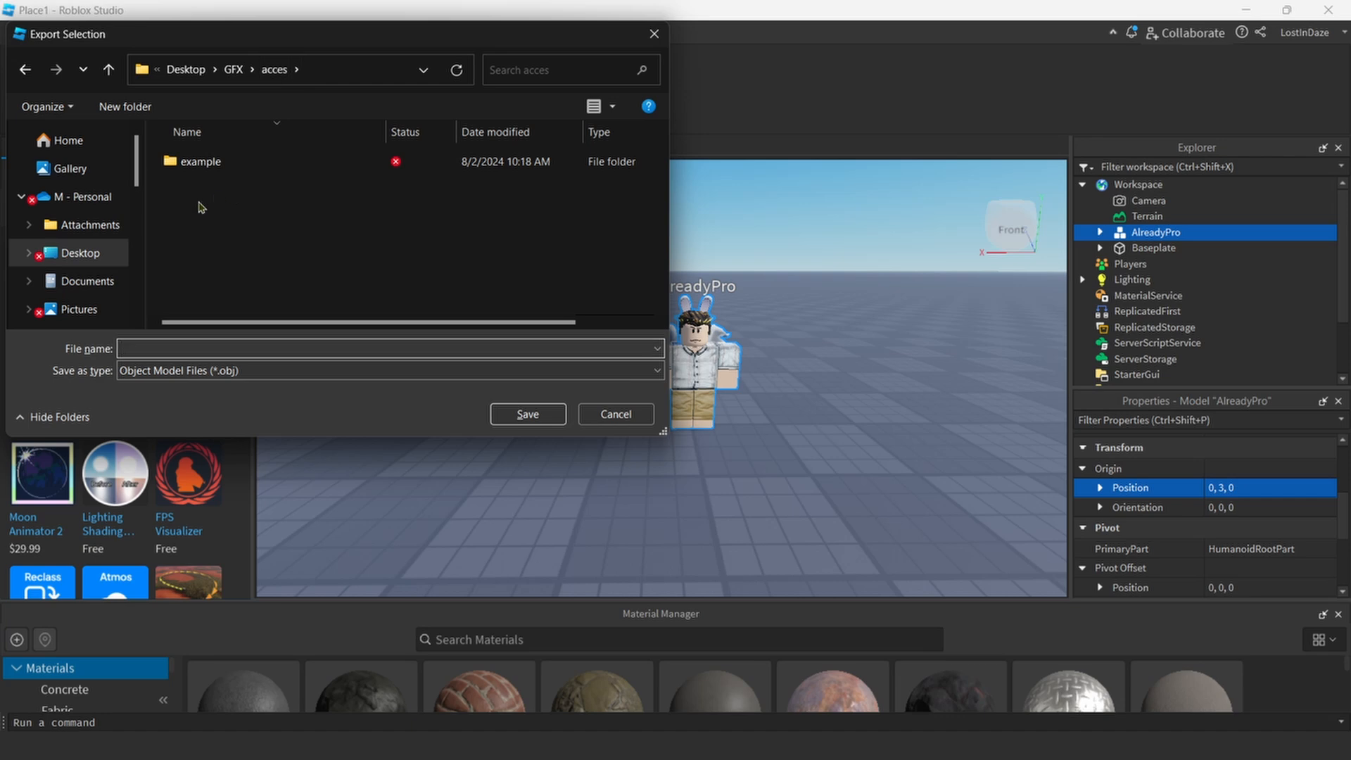
right_click(202, 208)
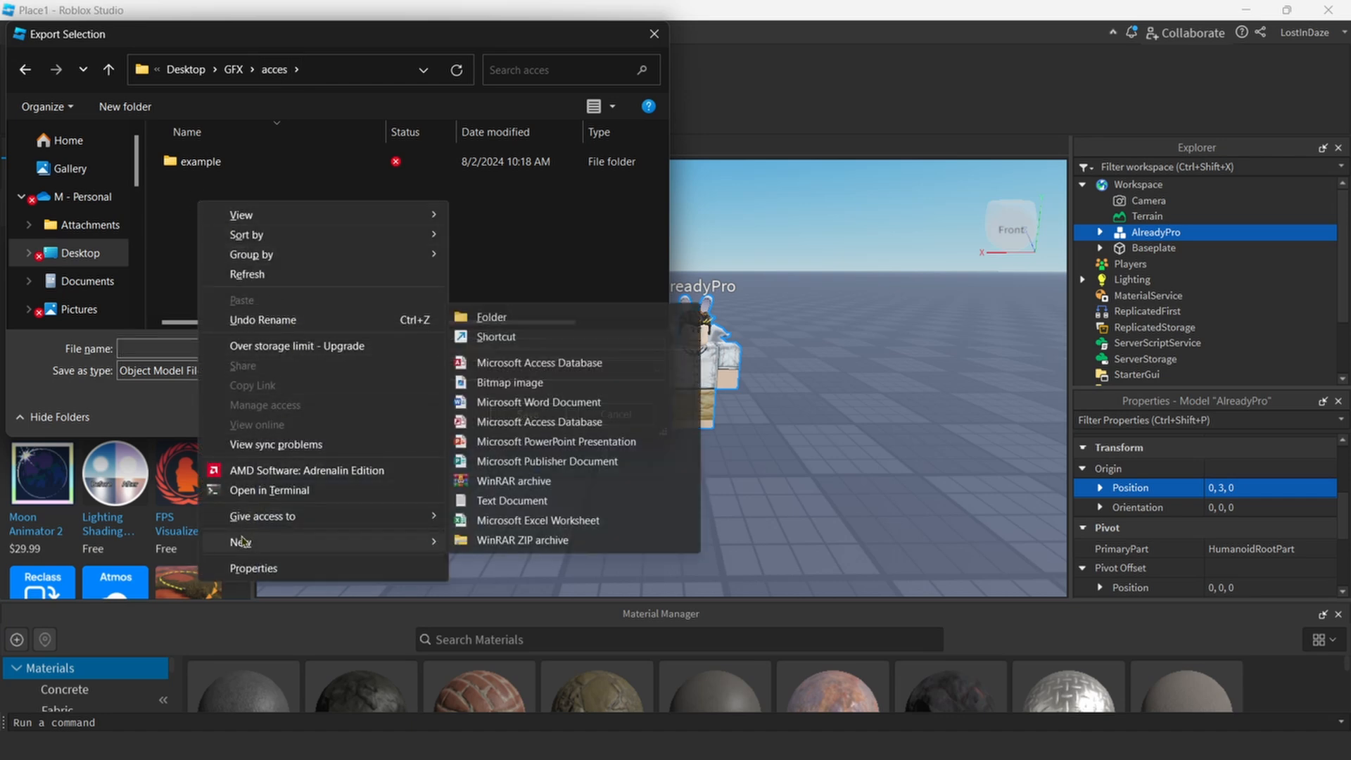
mouse_move(246, 542)
left_click(484, 320)
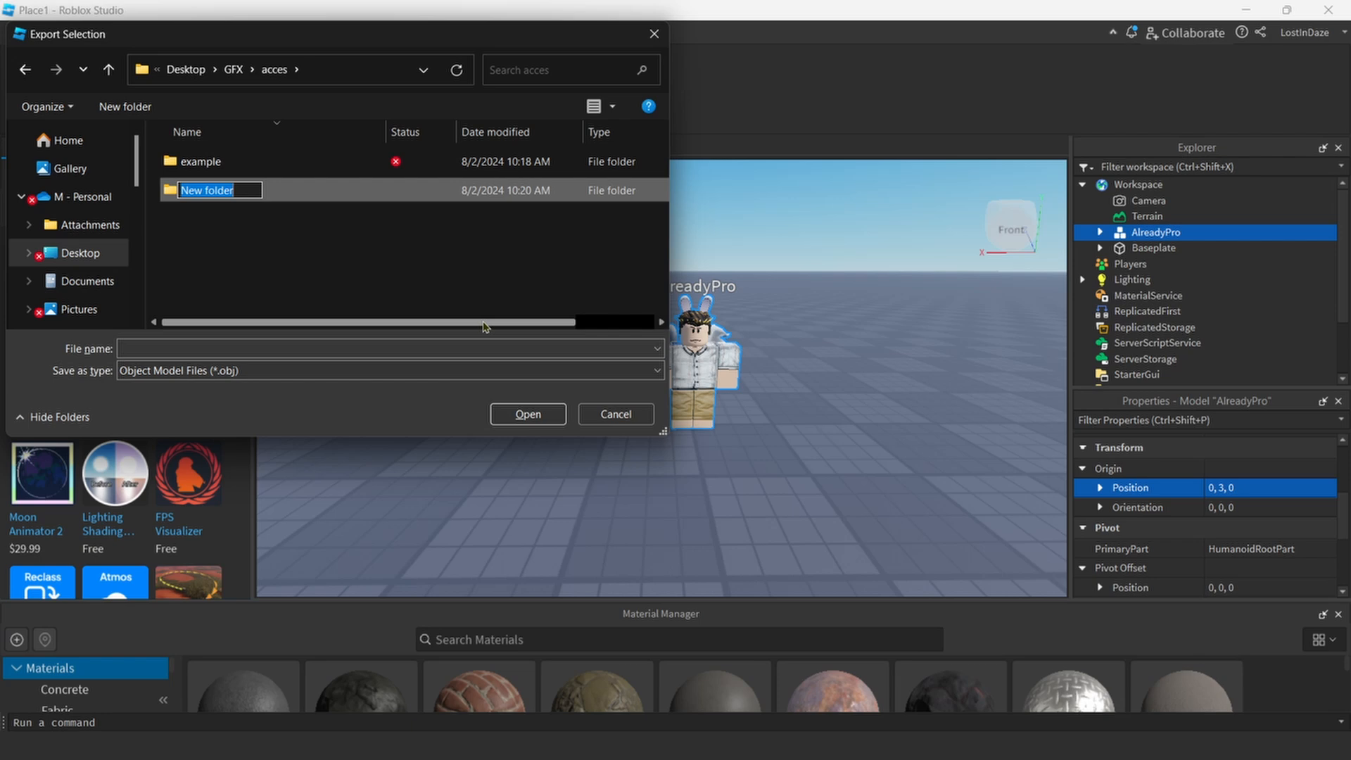
type("exampl")
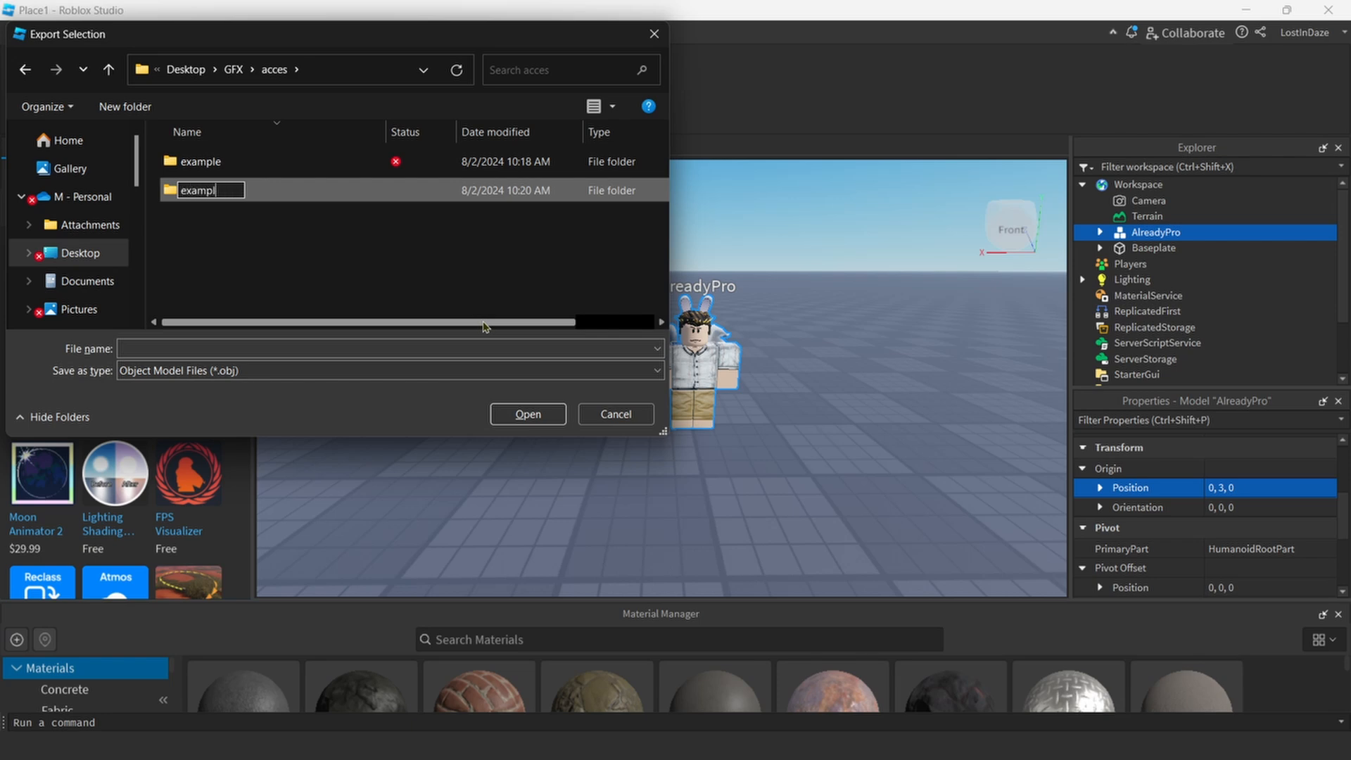
type("e 2")
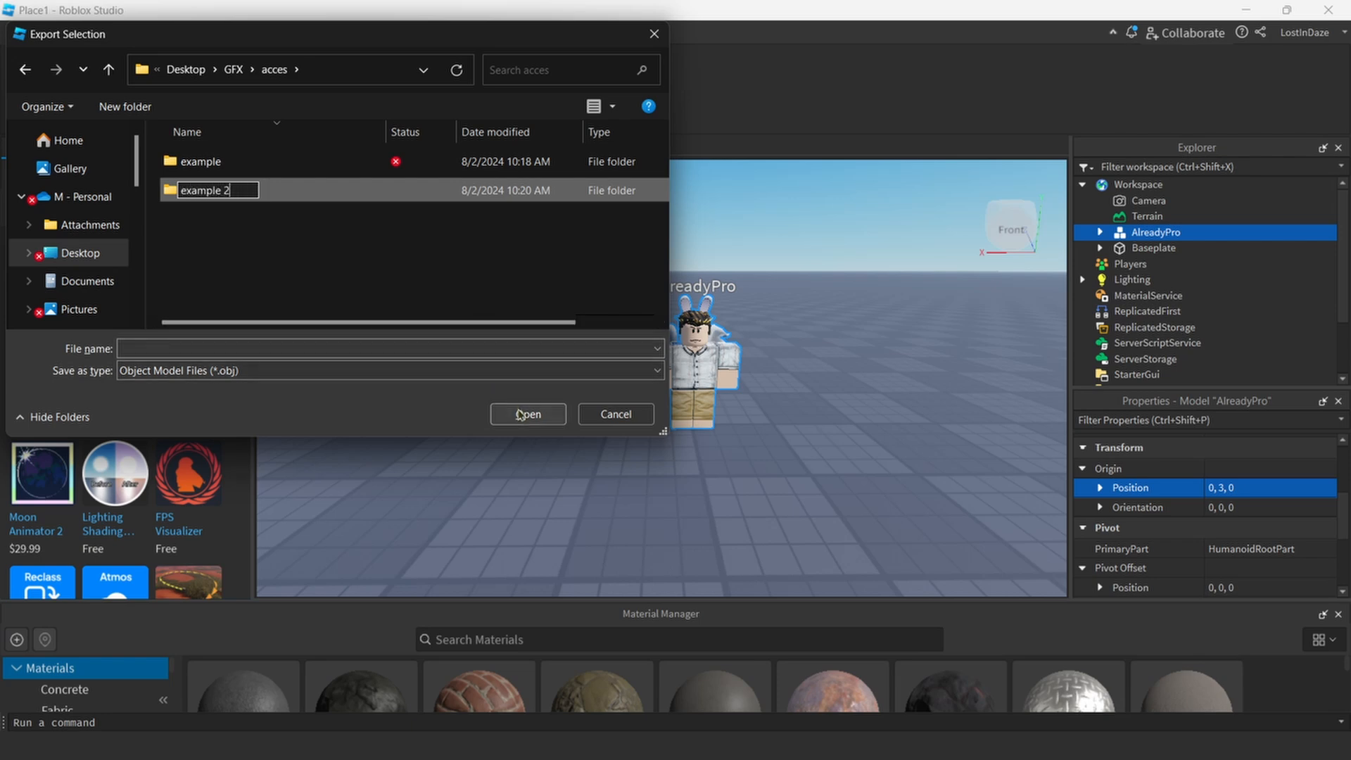
left_click(522, 415)
double_click(237, 174)
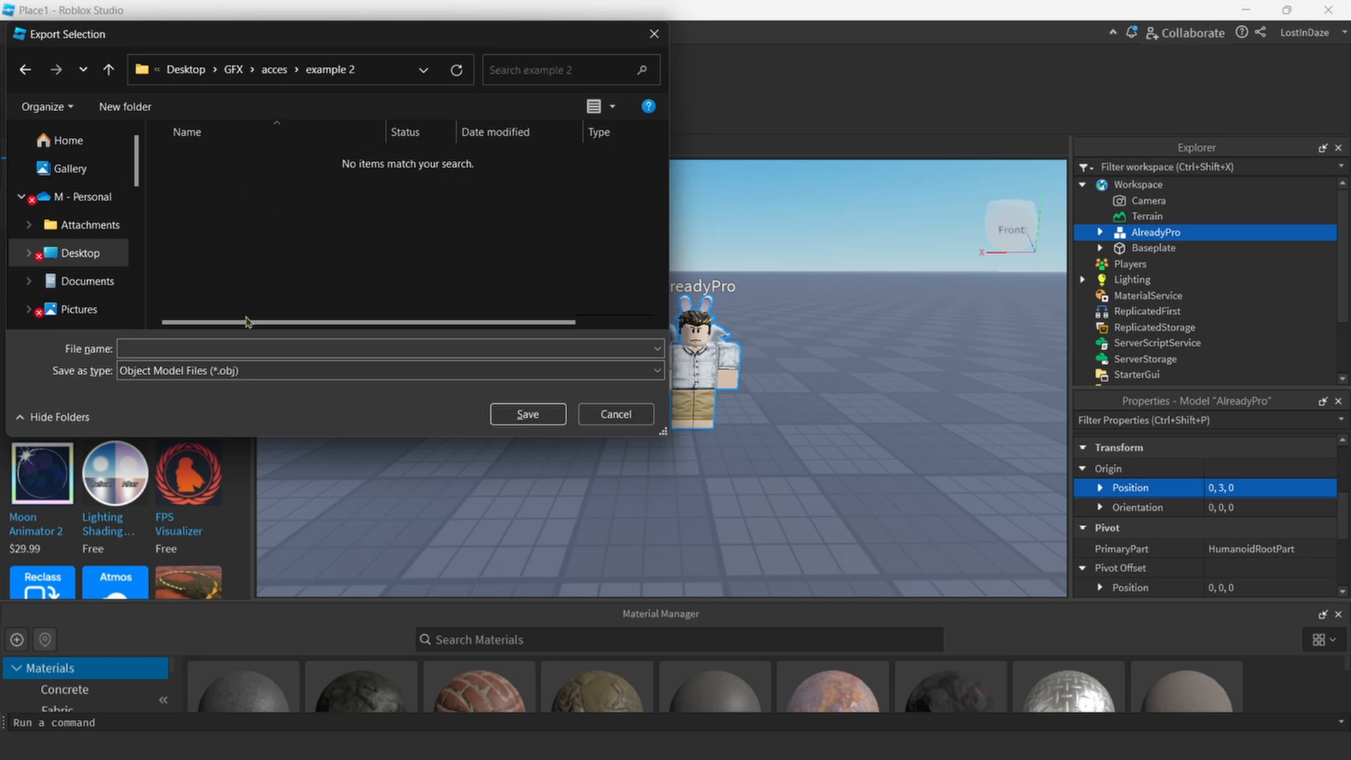
- Save the exported character as an OBJ file named "rig" in the example 2 folder
left_click(241, 349)
type("rig")
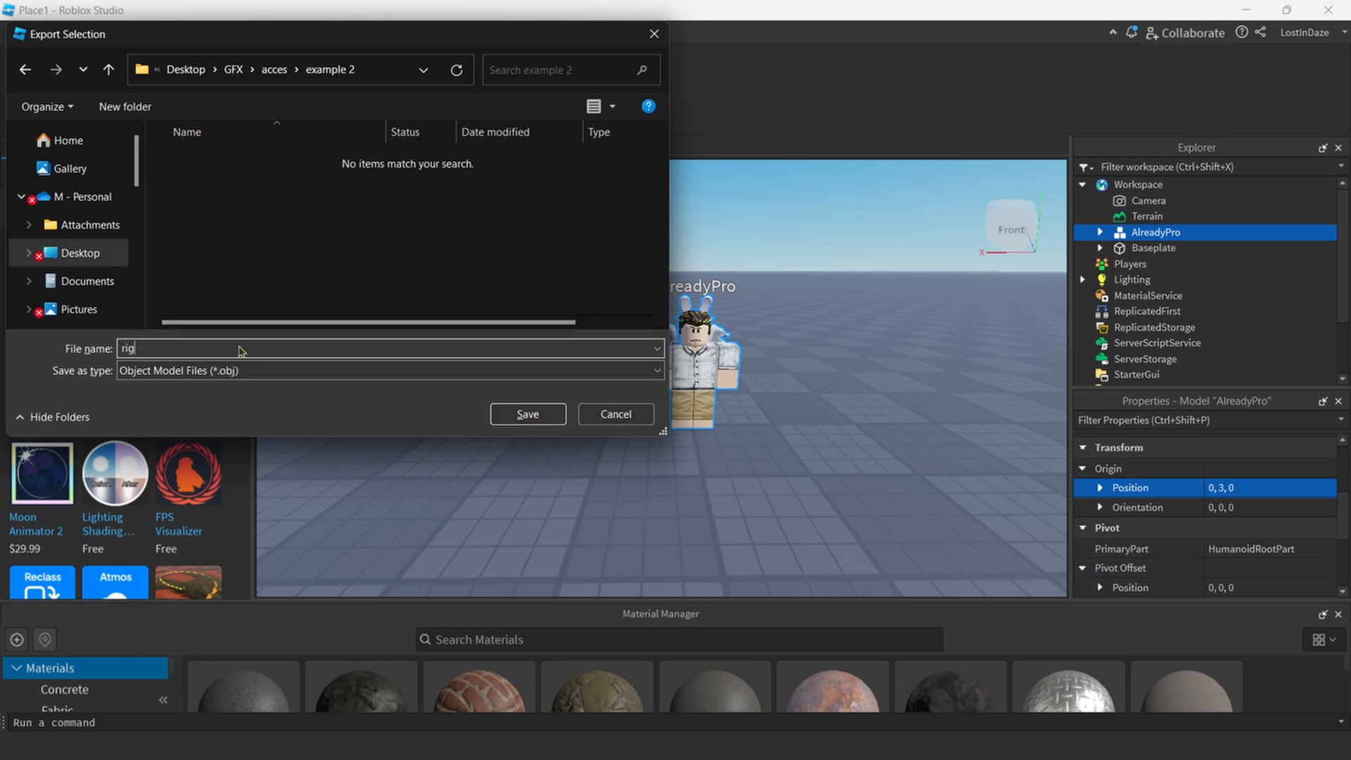
left_click(527, 413)
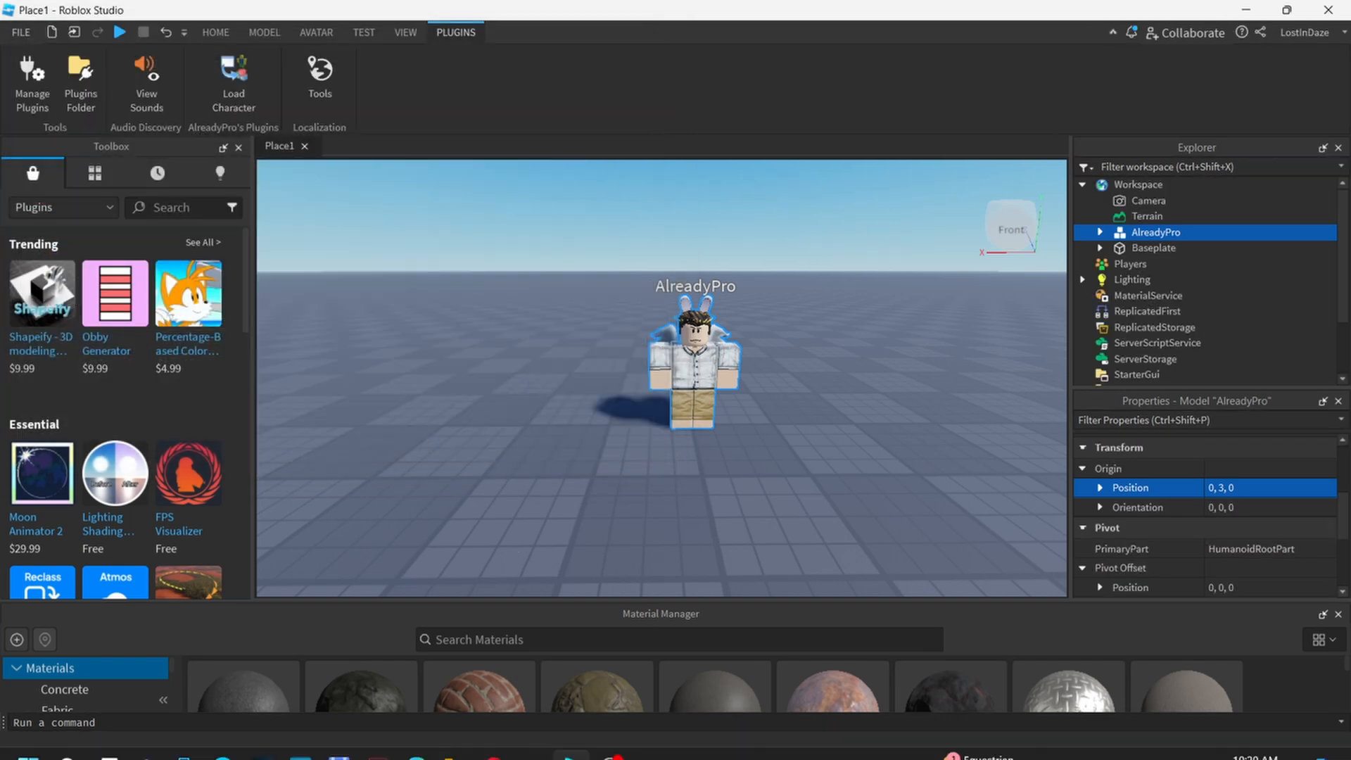
- Switch to Blender and replace the head material's image texture with Handle1_diff.png from the acces\example 2 folder
left_click(533, 739)
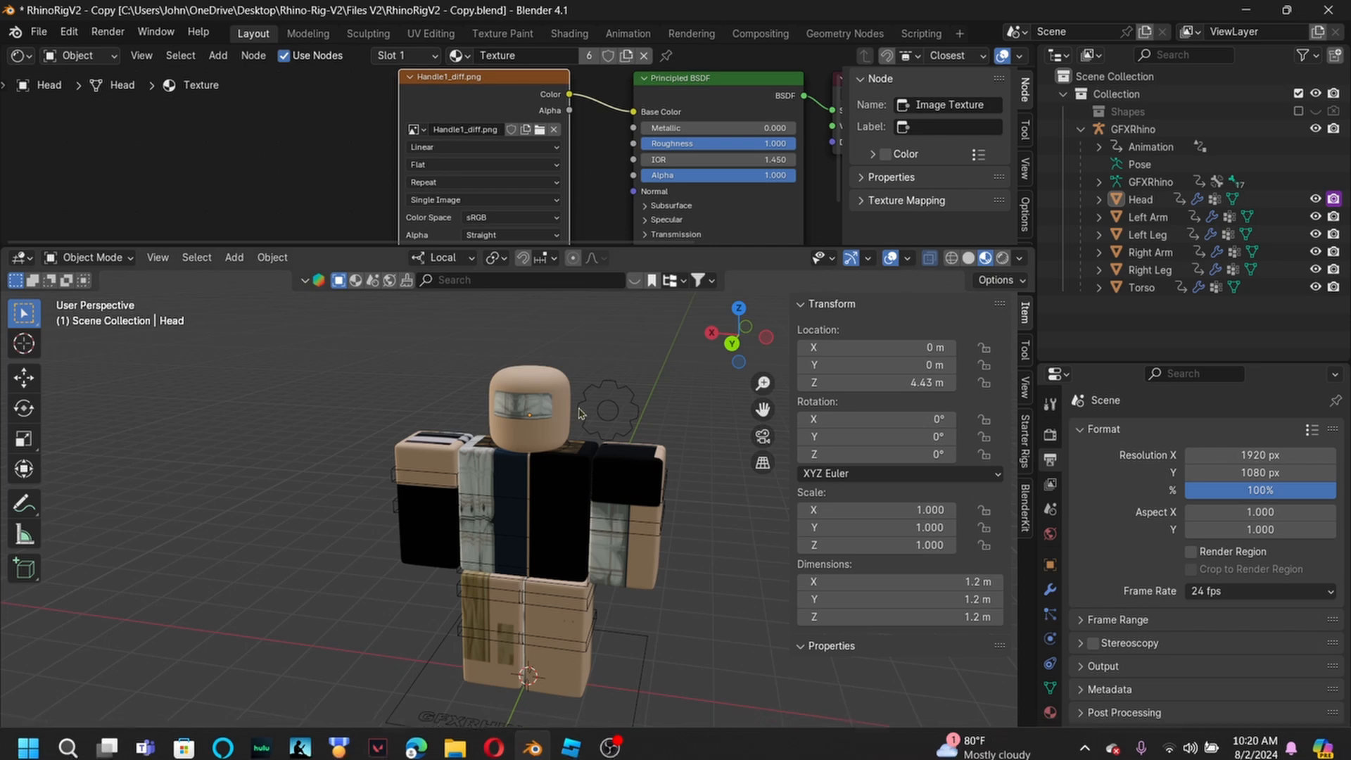
left_click(554, 129)
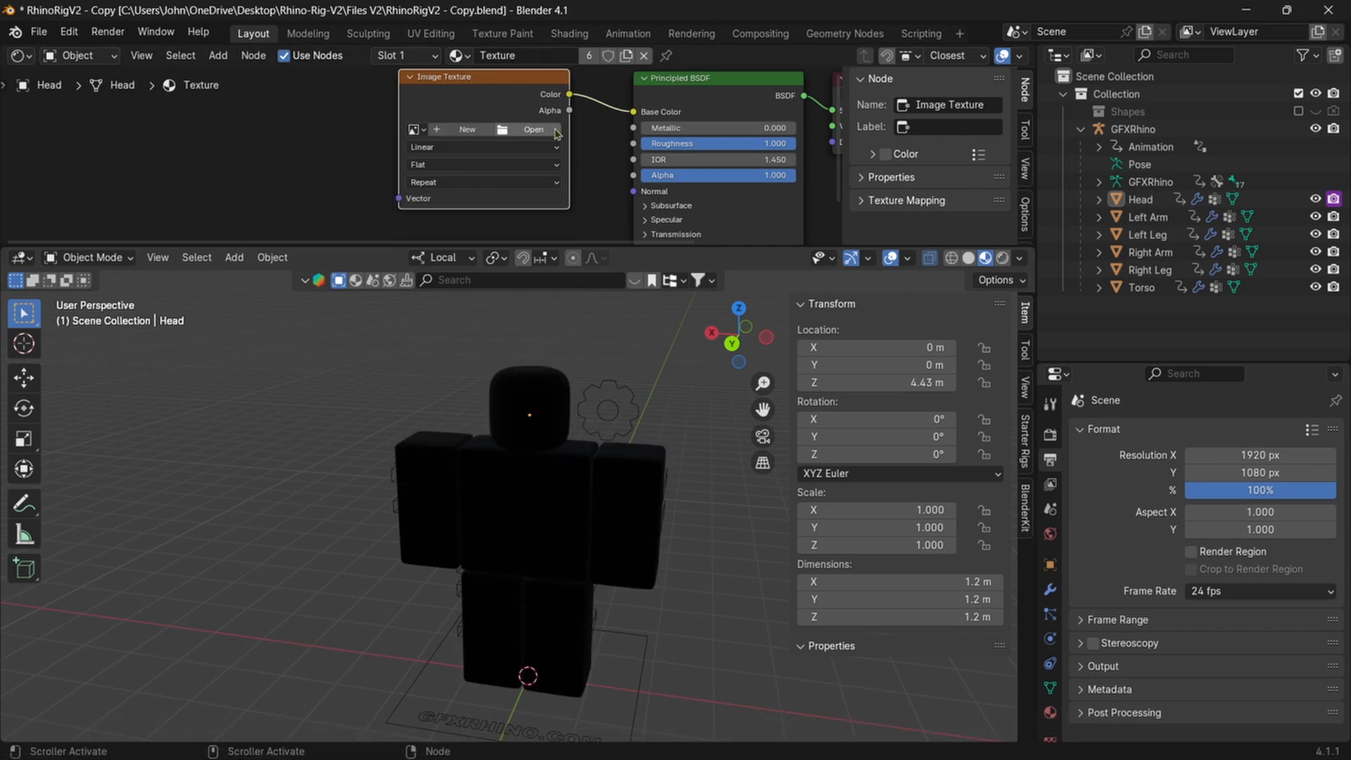
left_click(526, 129)
left_click(345, 310)
double_click(456, 301)
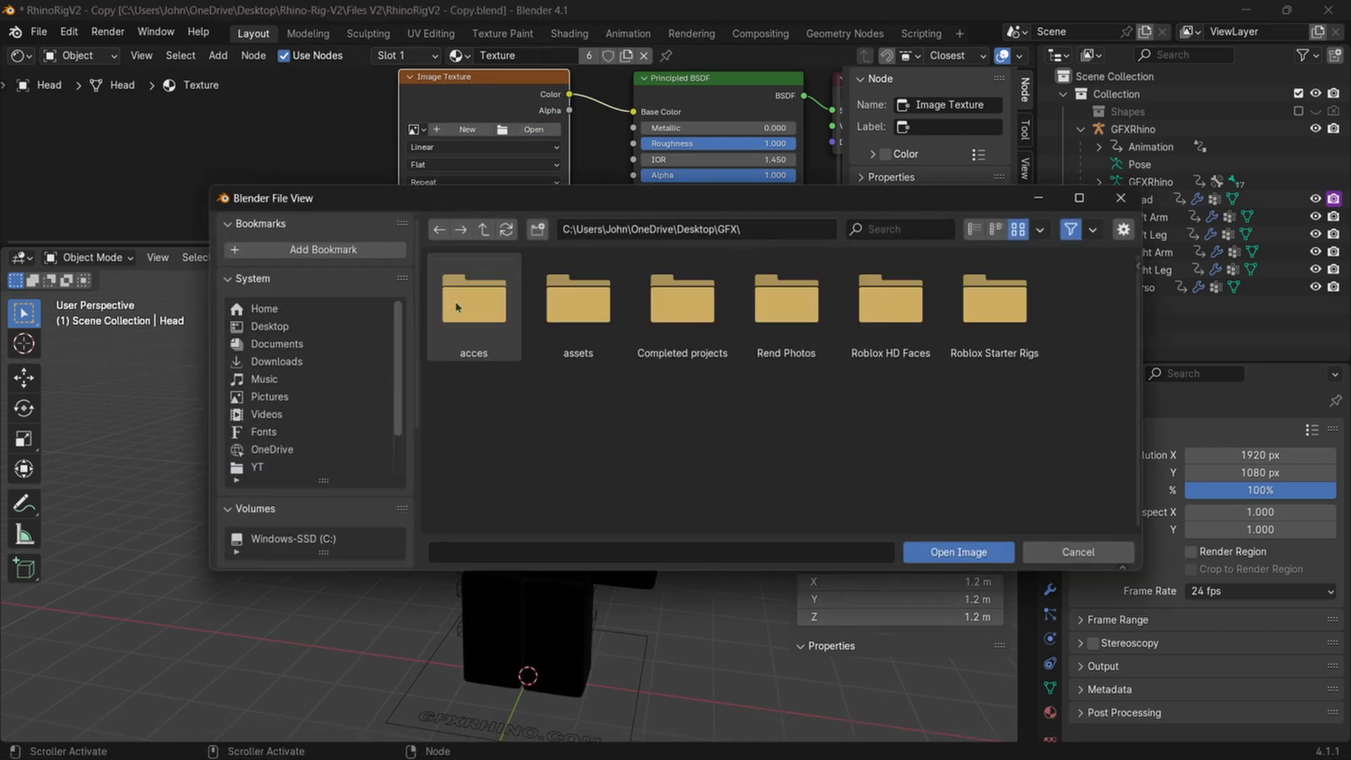
double_click(455, 301)
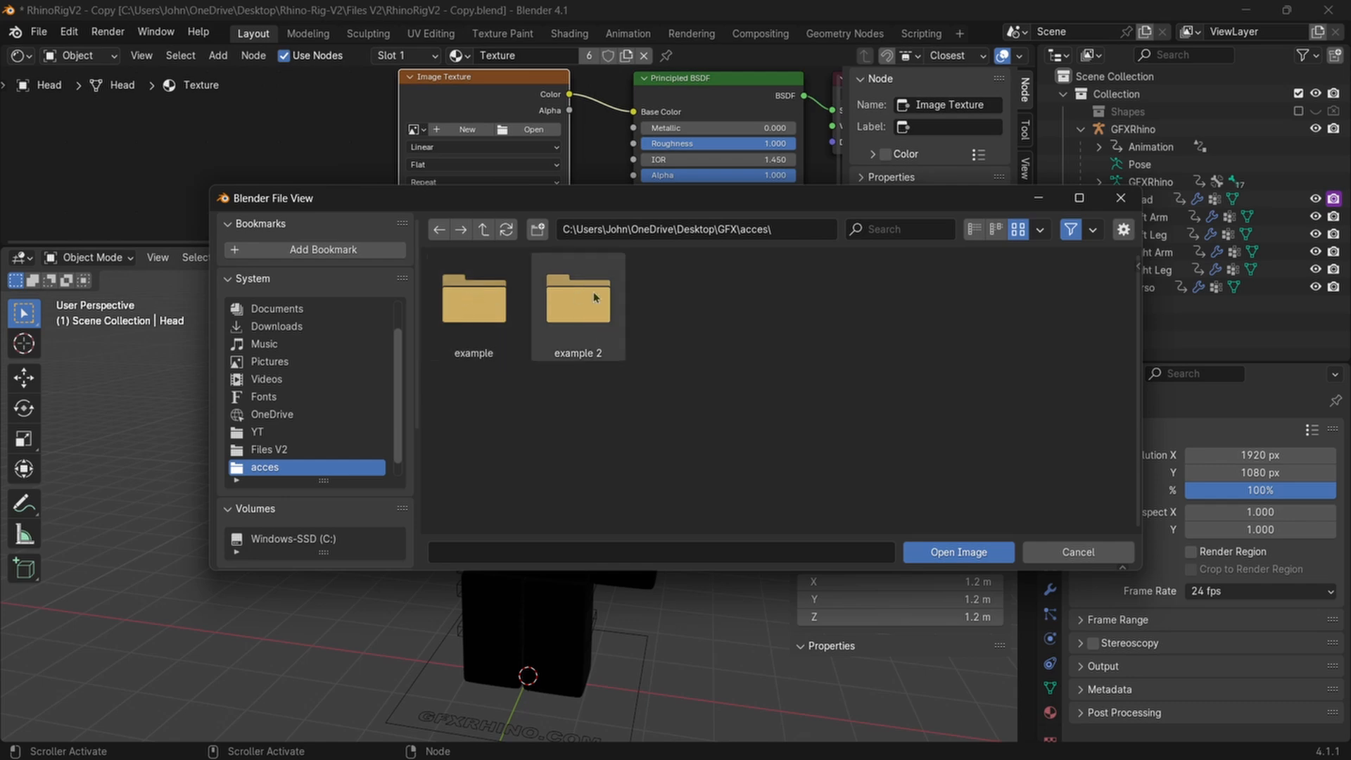
left_click(595, 291)
double_click(595, 291)
left_click(474, 299)
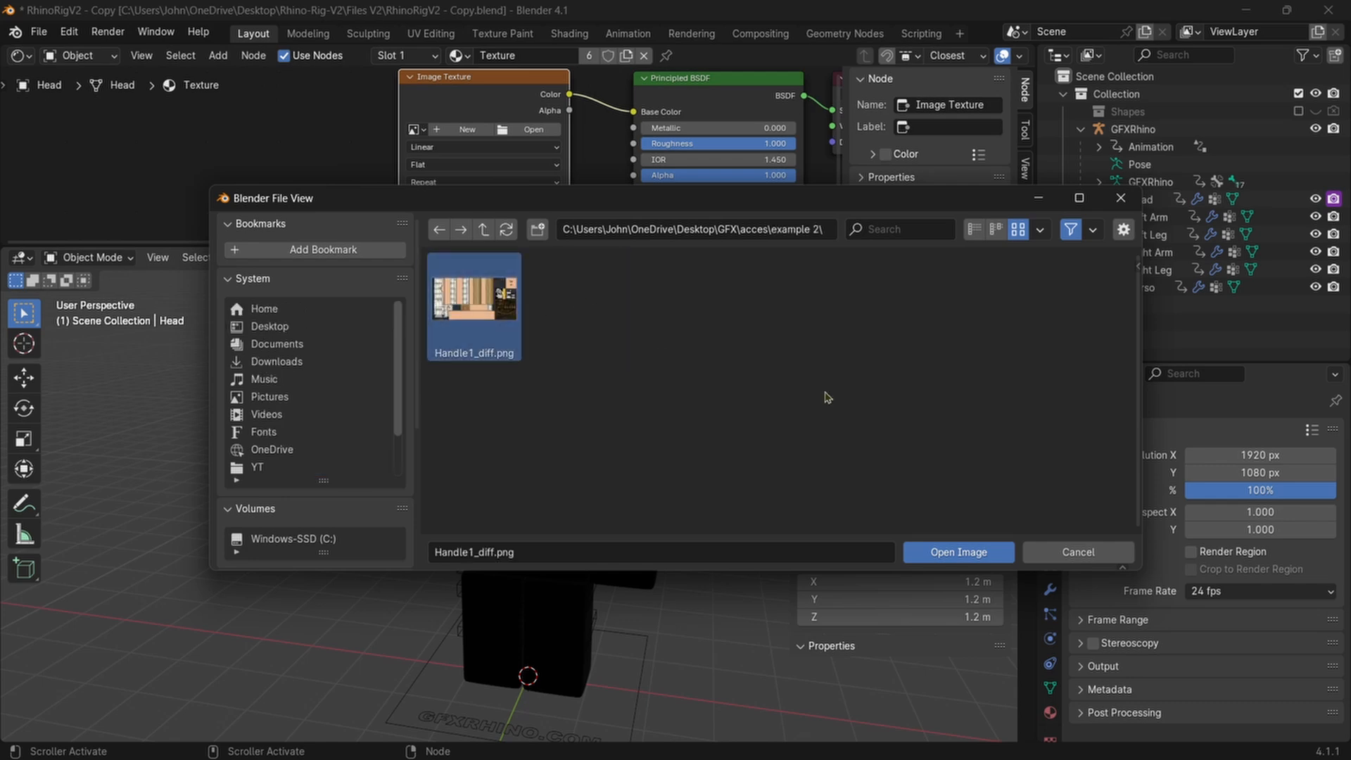
left_click(981, 555)
right_click(674, 496)
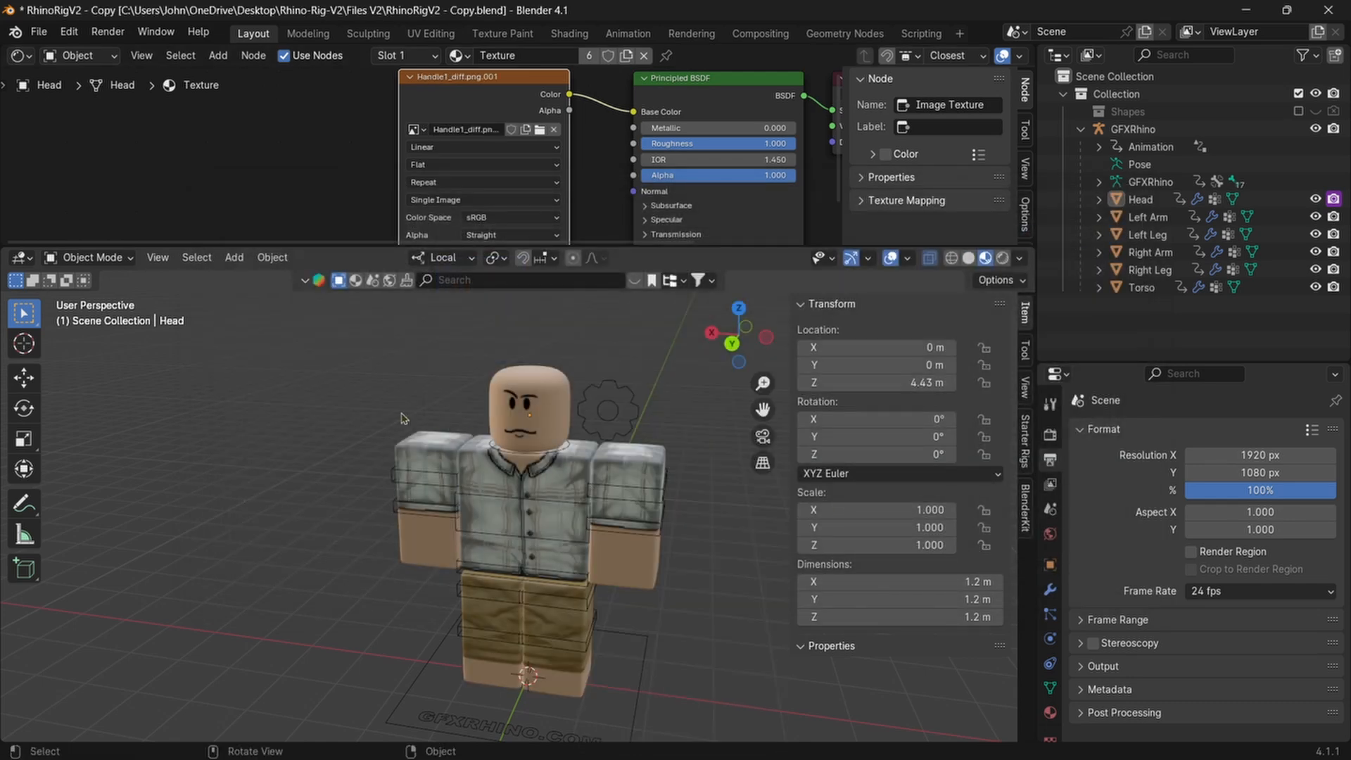
middle_click_drag(336, 399, 422, 404)
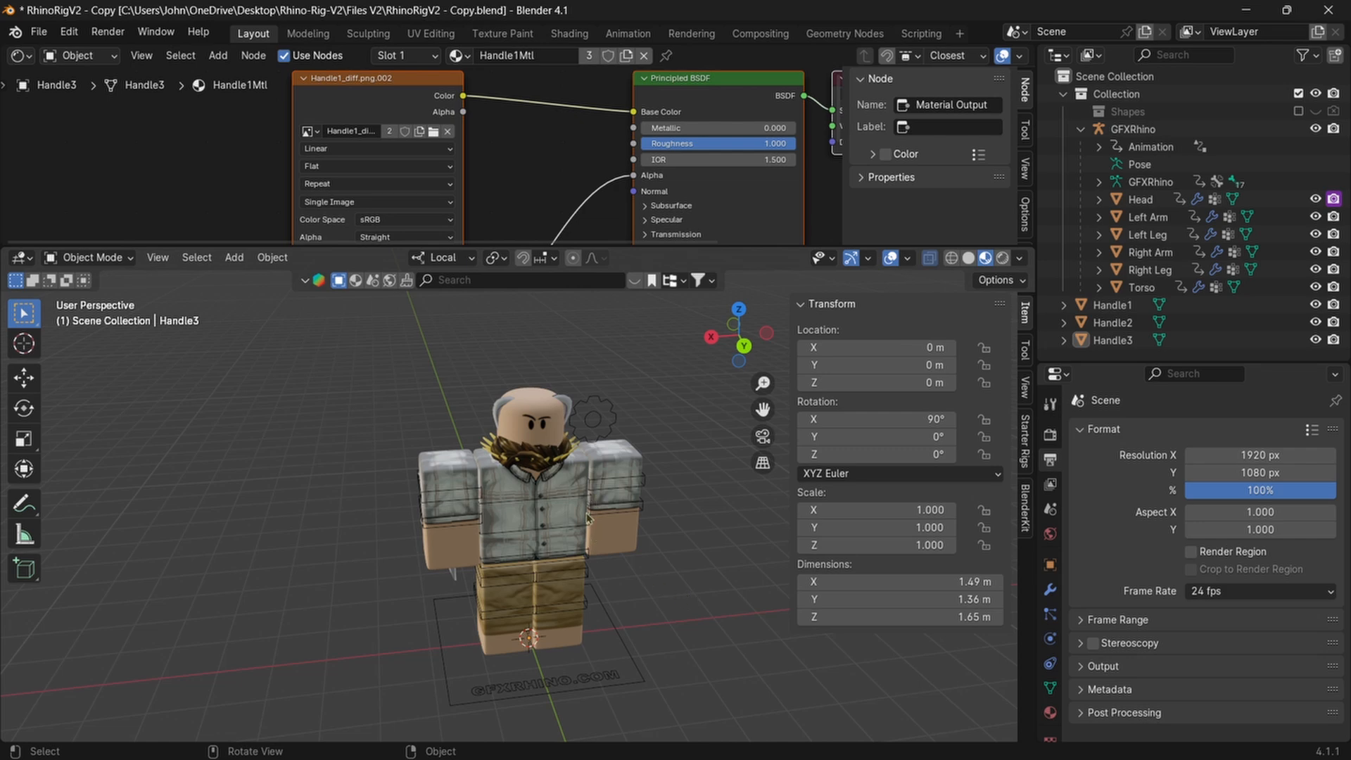
- Select the Handle1 mesh with the wings and halo and move it up to a Z location of about 1.292 m
middle_click_drag(570, 505, 734, 449)
scroll(603, 465, "up", 2)
middle_click_drag(603, 464, 740, 457)
left_click(422, 503)
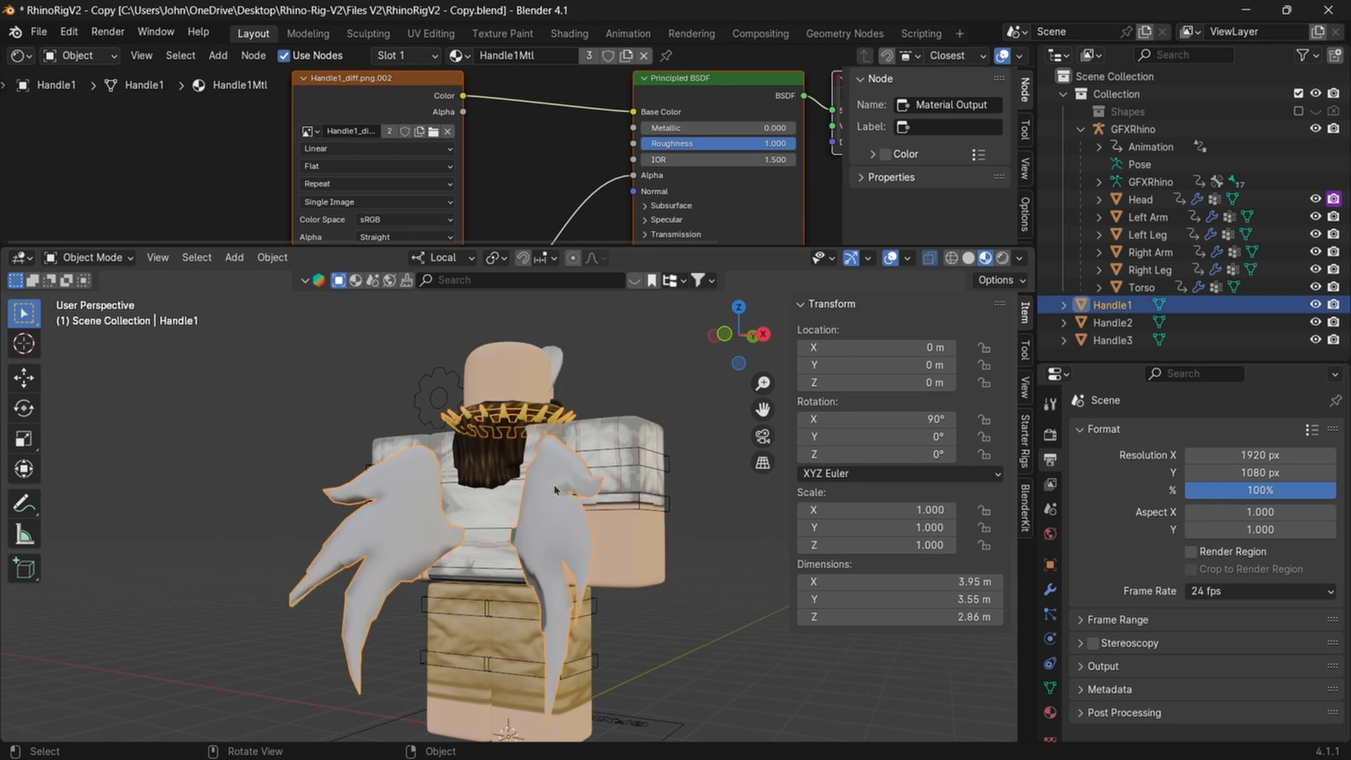
middle_click_drag(422, 503, 459, 372)
scroll(259, 485, "down", 3)
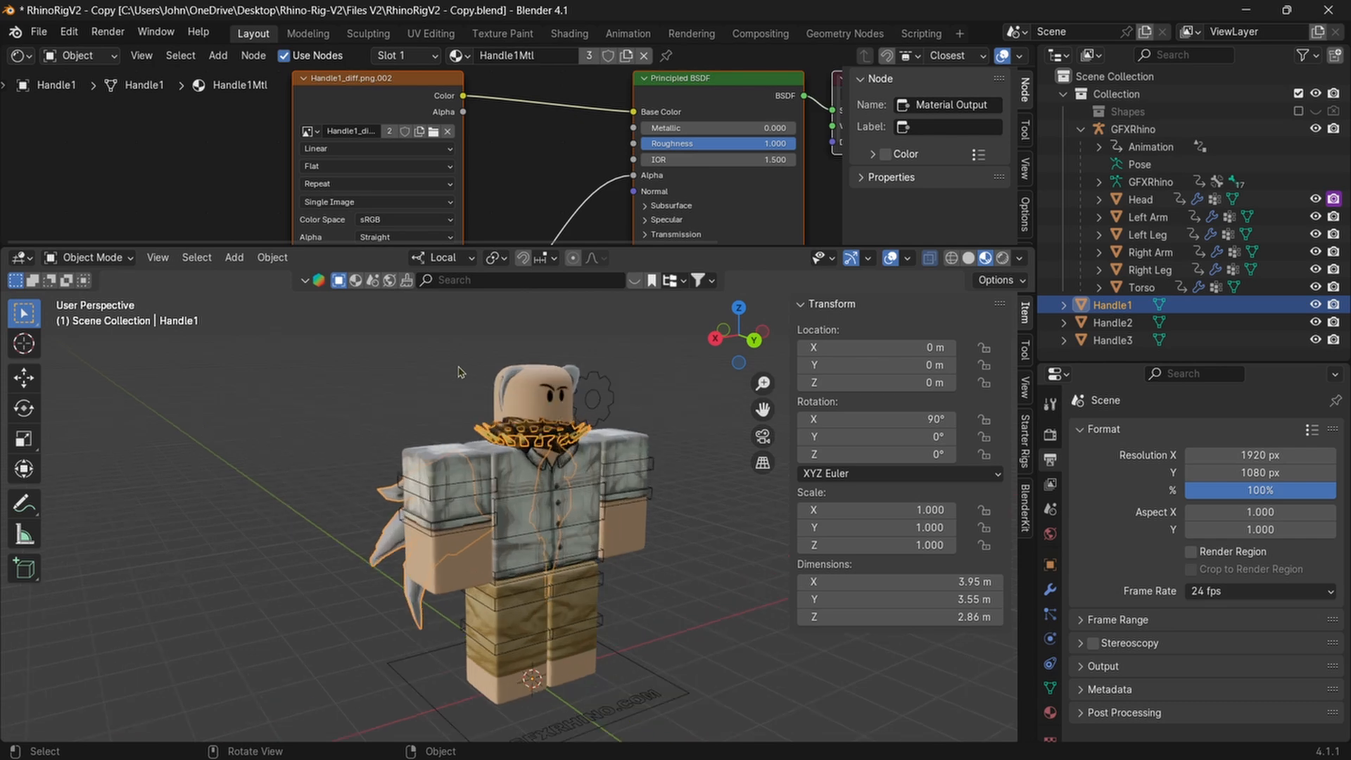
left_click(23, 378)
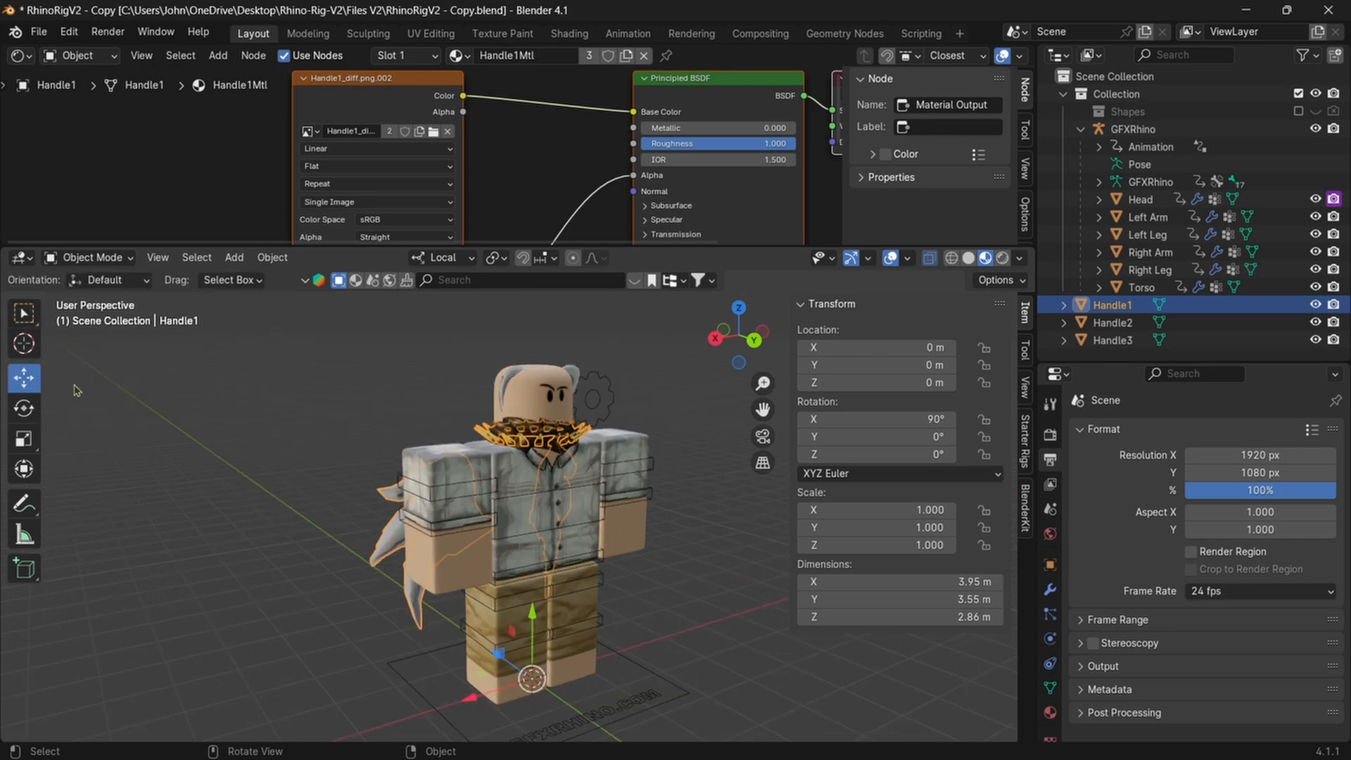
middle_click_drag(442, 438, 464, 451)
left_click_drag(530, 607, 529, 541)
left_click(700, 536)
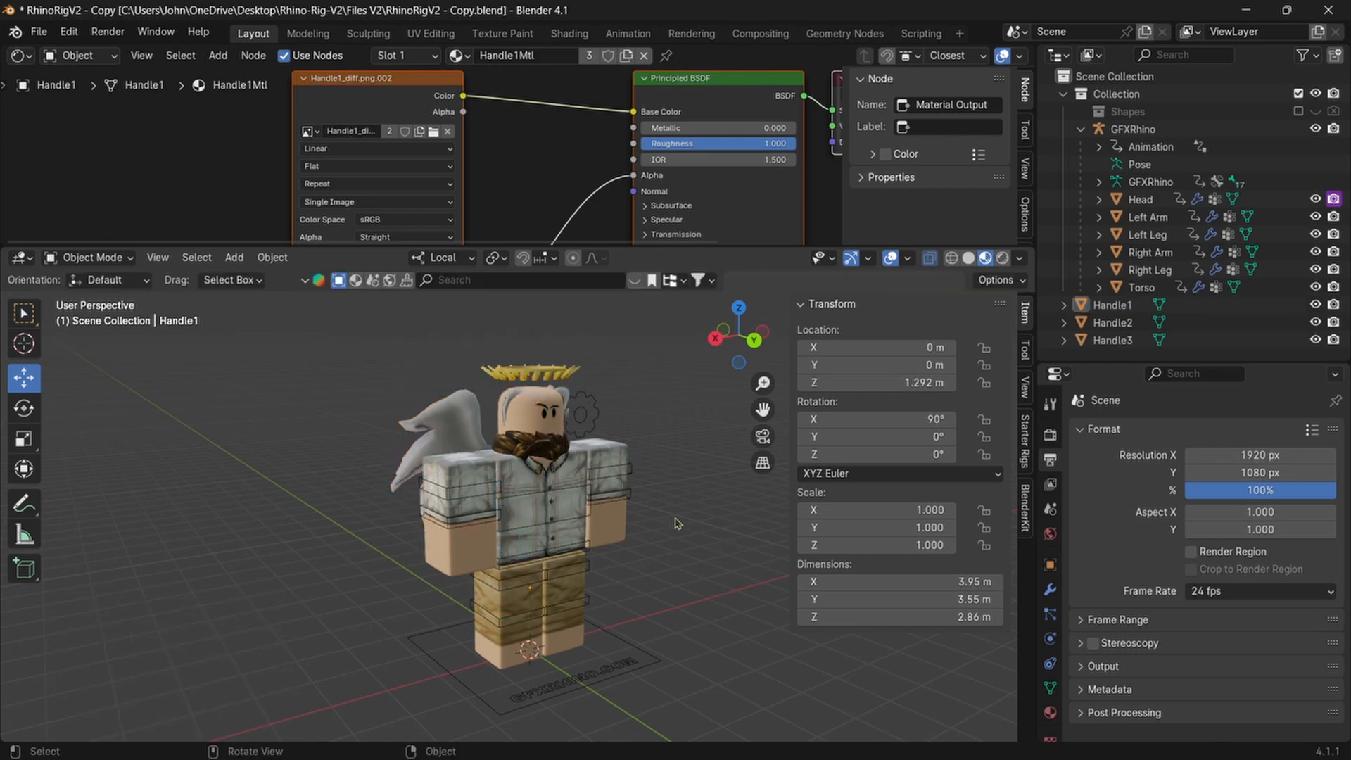
middle_click_drag(678, 524, 901, 513)
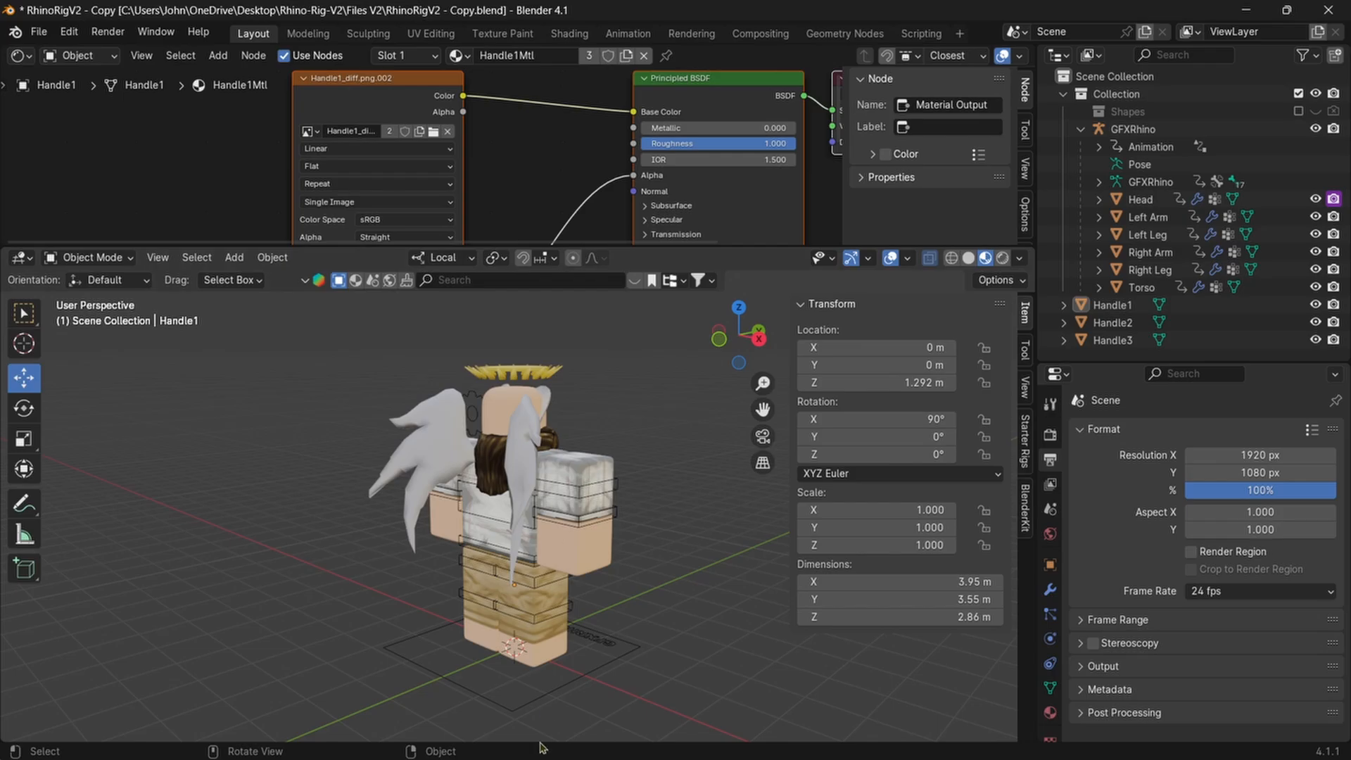
- Switch to Roblox Studio, select the whole AlreadyPro model and set its origin position to 0, 3, 0
left_click(603, 747)
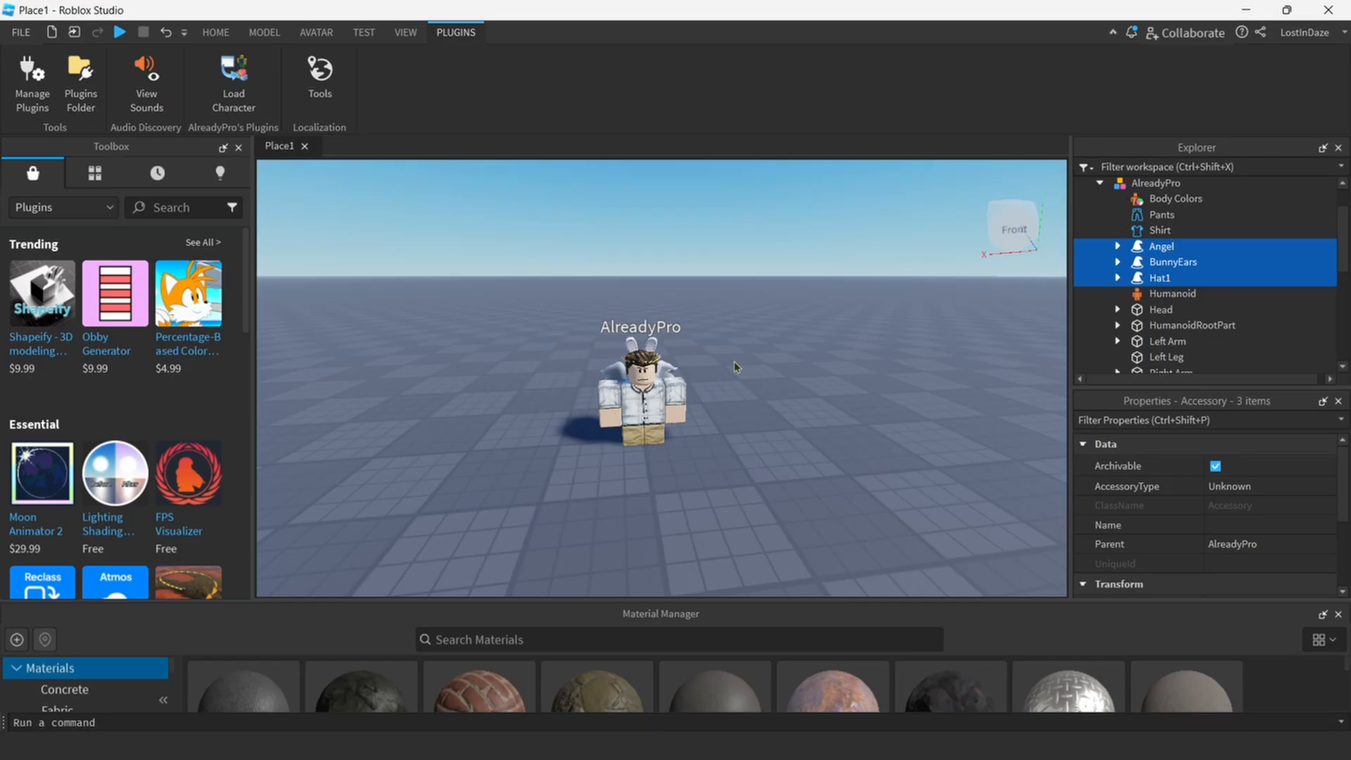
left_click(830, 329)
left_click(637, 394)
scroll(1233, 489, "down", 3)
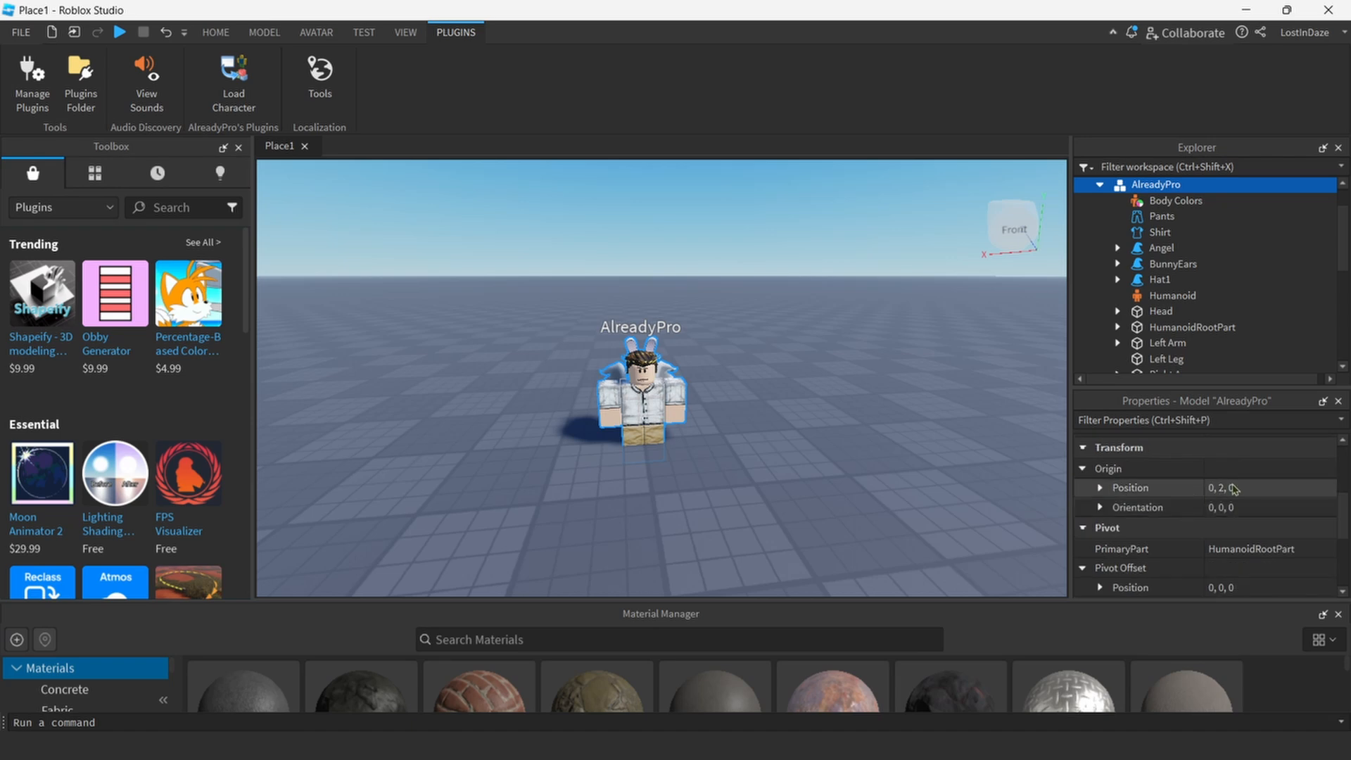
left_click(1233, 489)
key("BackSpace")
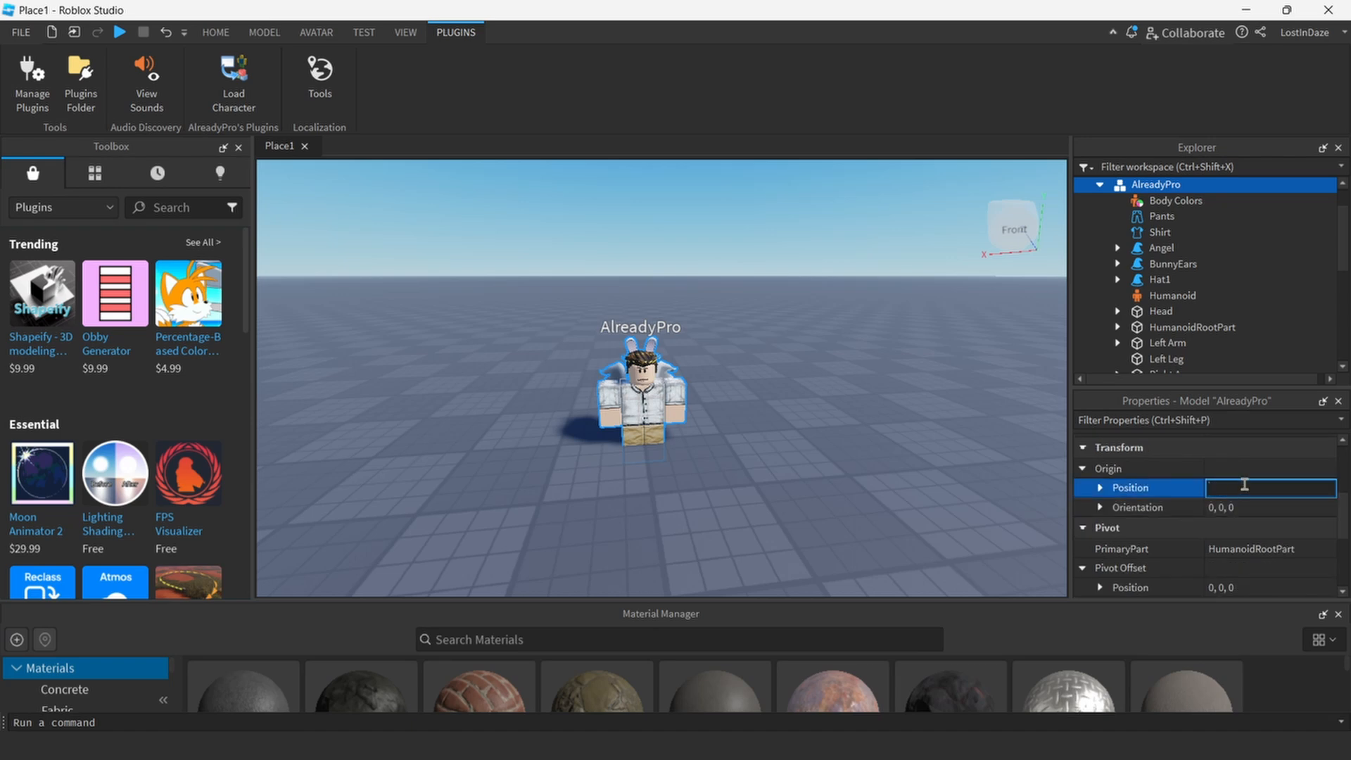
key("Return")
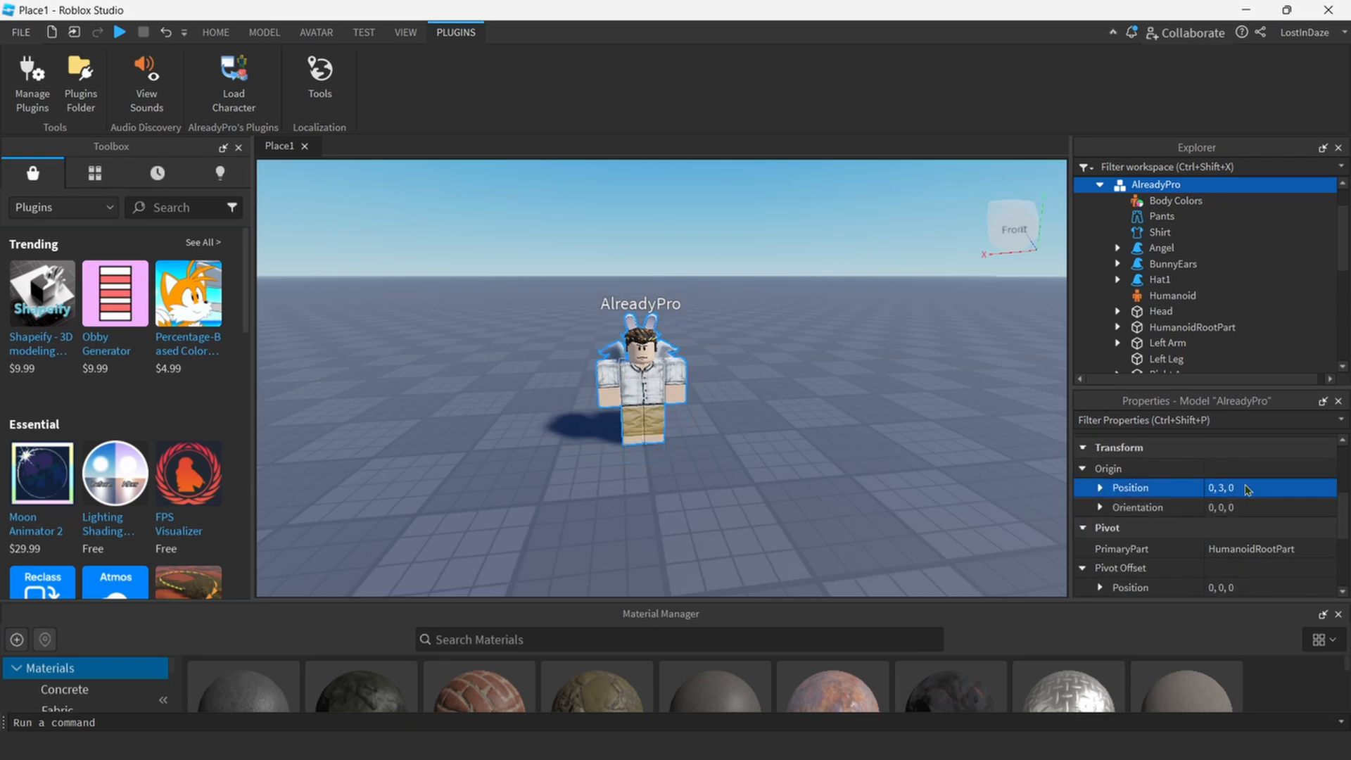
- Deselect the character and view it from the front and the side
left_click(873, 371)
key("w")
right_click_drag(864, 366, 908, 361)
middle_click_drag(909, 361, 878, 346)
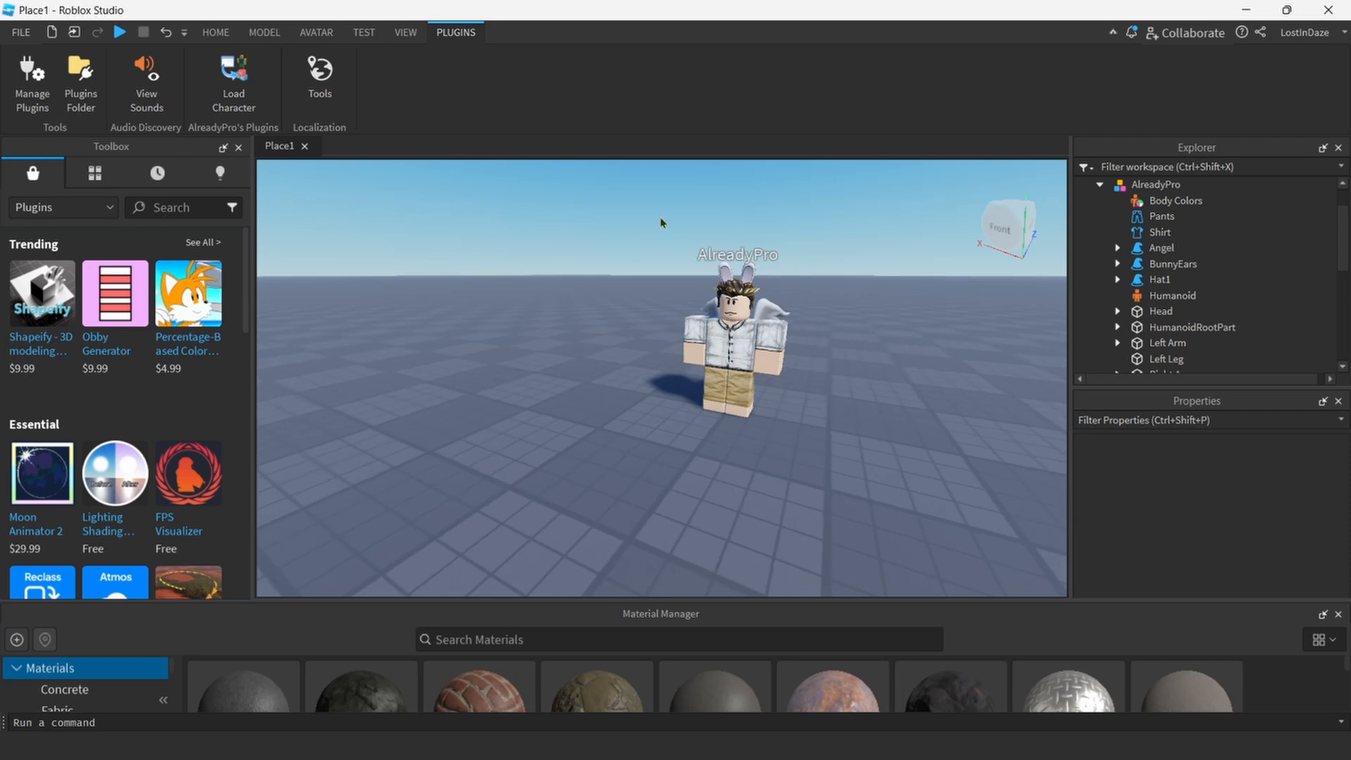
key("d")
right_click_drag(829, 276, 823, 307)
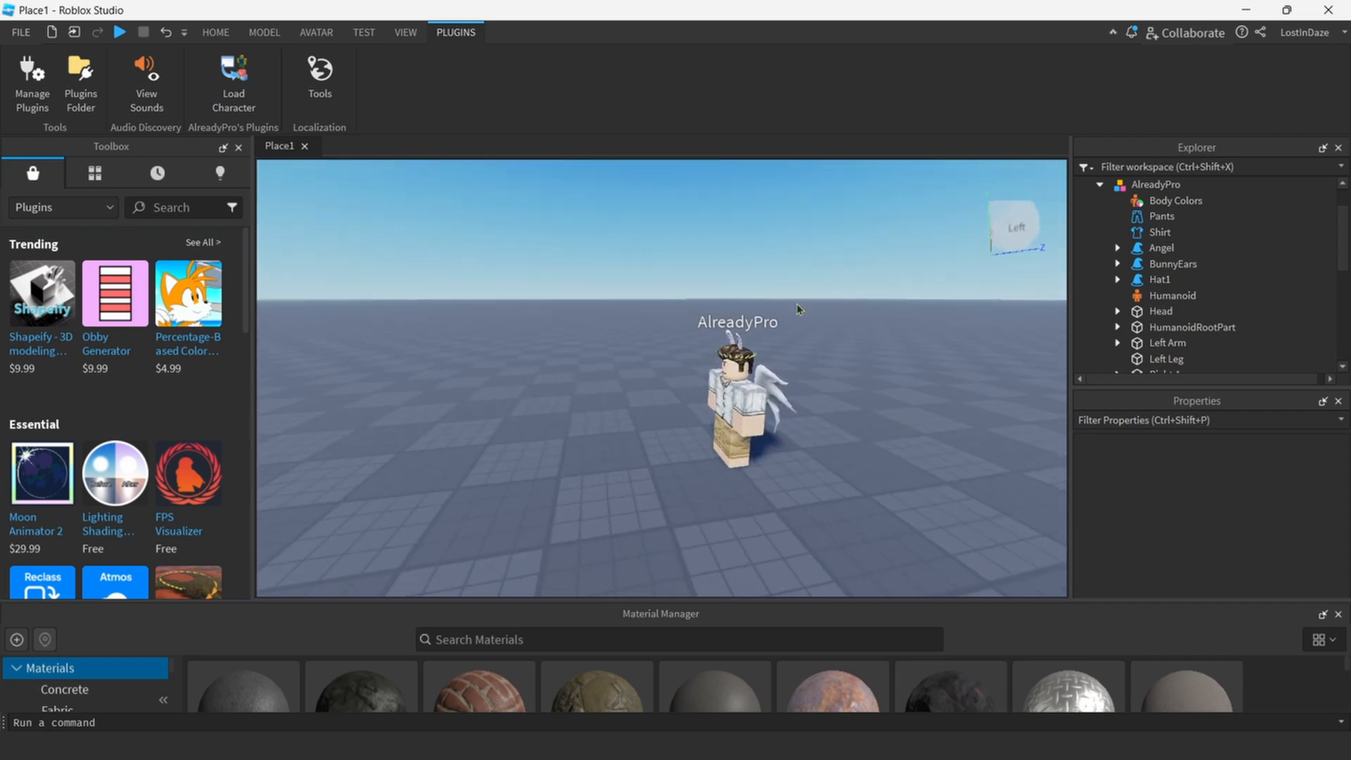
- Select the Angel, BunnyEars and Hat1 accessories of the AlreadyPro model and start exporting the selection
key("a")
right_click_drag(813, 375, 696, 372)
mouse_move(696, 372)
middle_mouse_down()
mouse_move(708, 374)
mouse_move(698, 368)
middle_mouse_up()
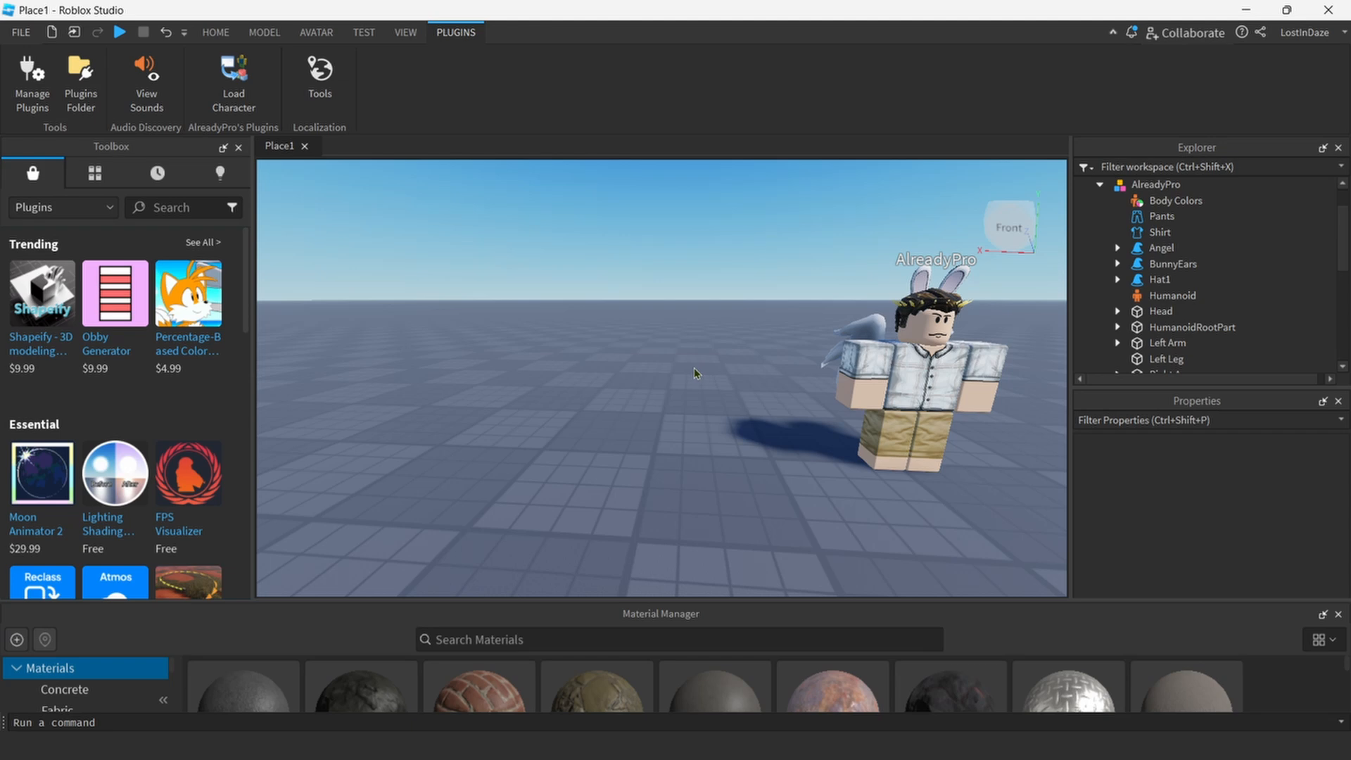
middle_click_drag(694, 368, 670, 366)
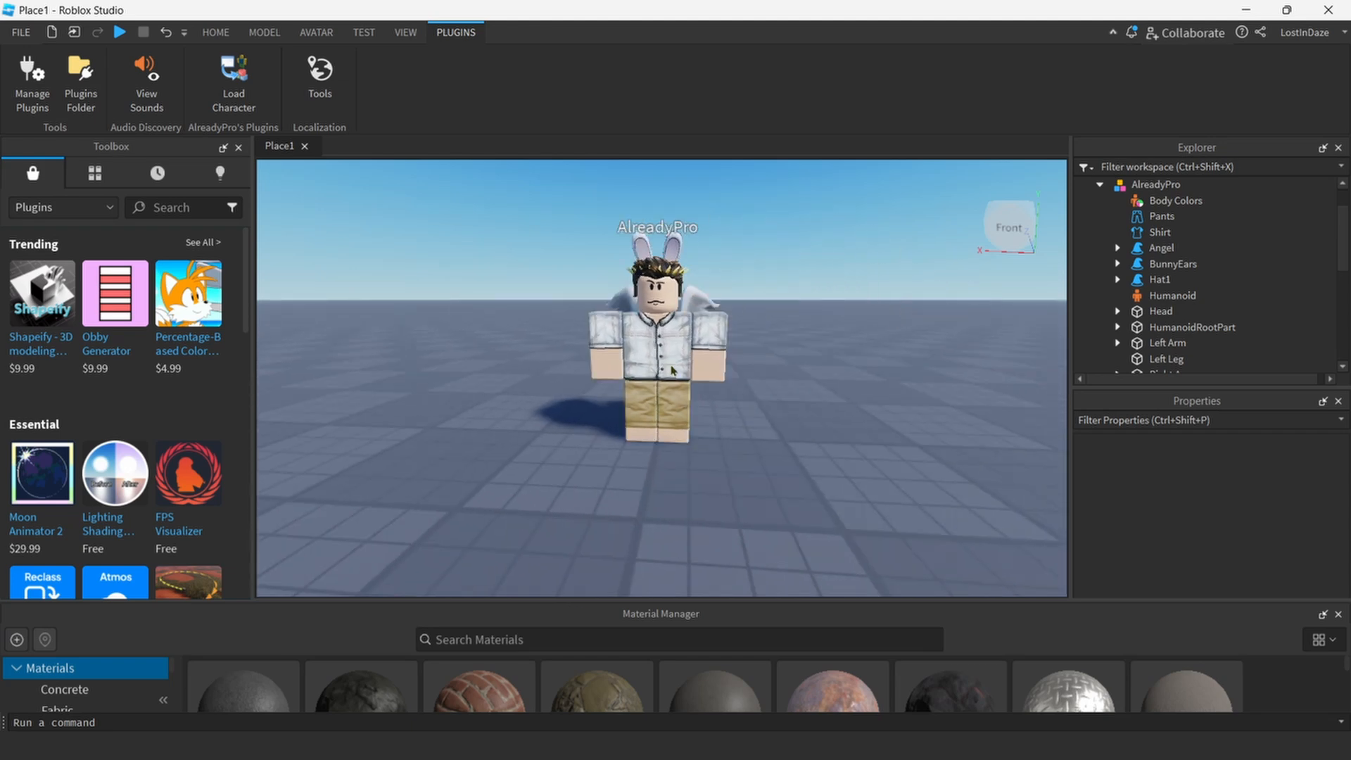
left_click(1178, 249)
left_click(1233, 269, "ctrl")
left_click(1232, 280, "ctrl")
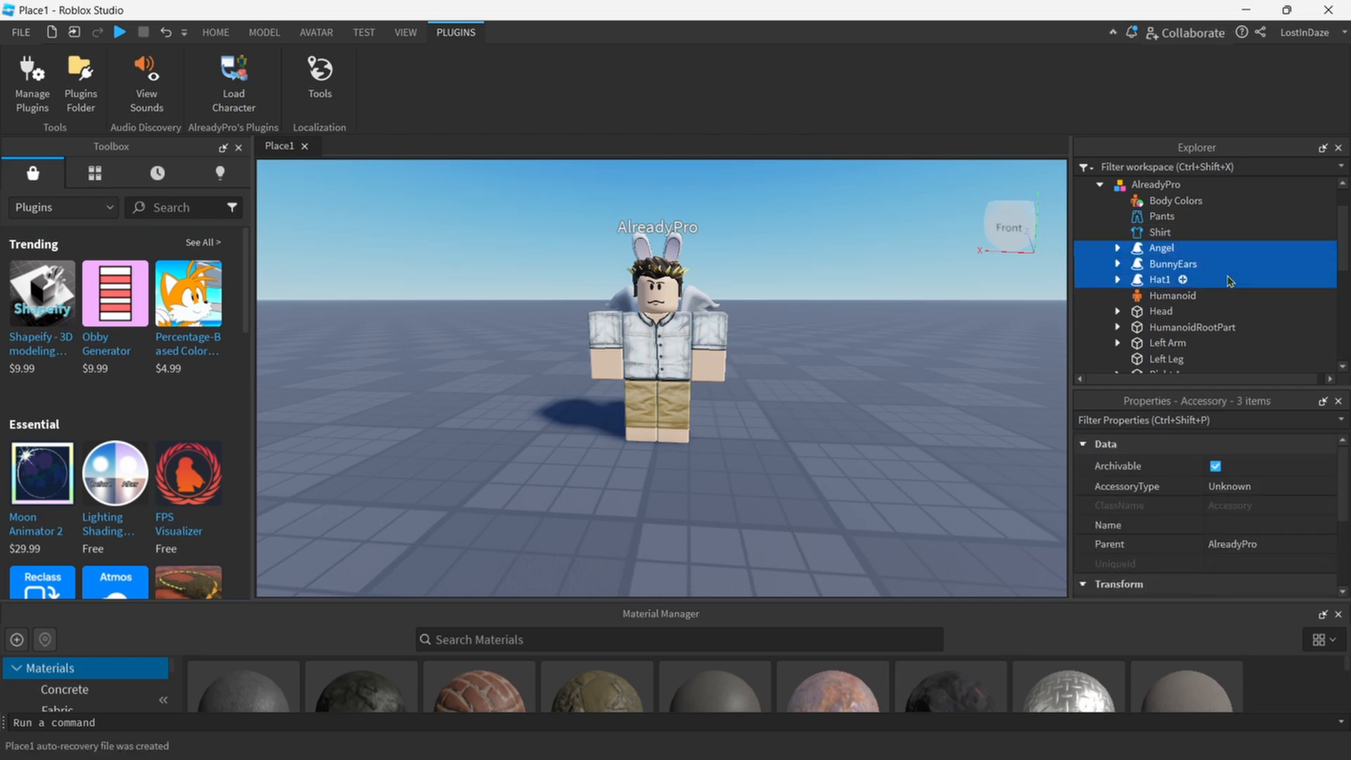
right_click(1232, 280)
left_click(1141, 563)
- Create a new folder named example 4 inside the acces folder and open it as the export location
left_click(273, 70)
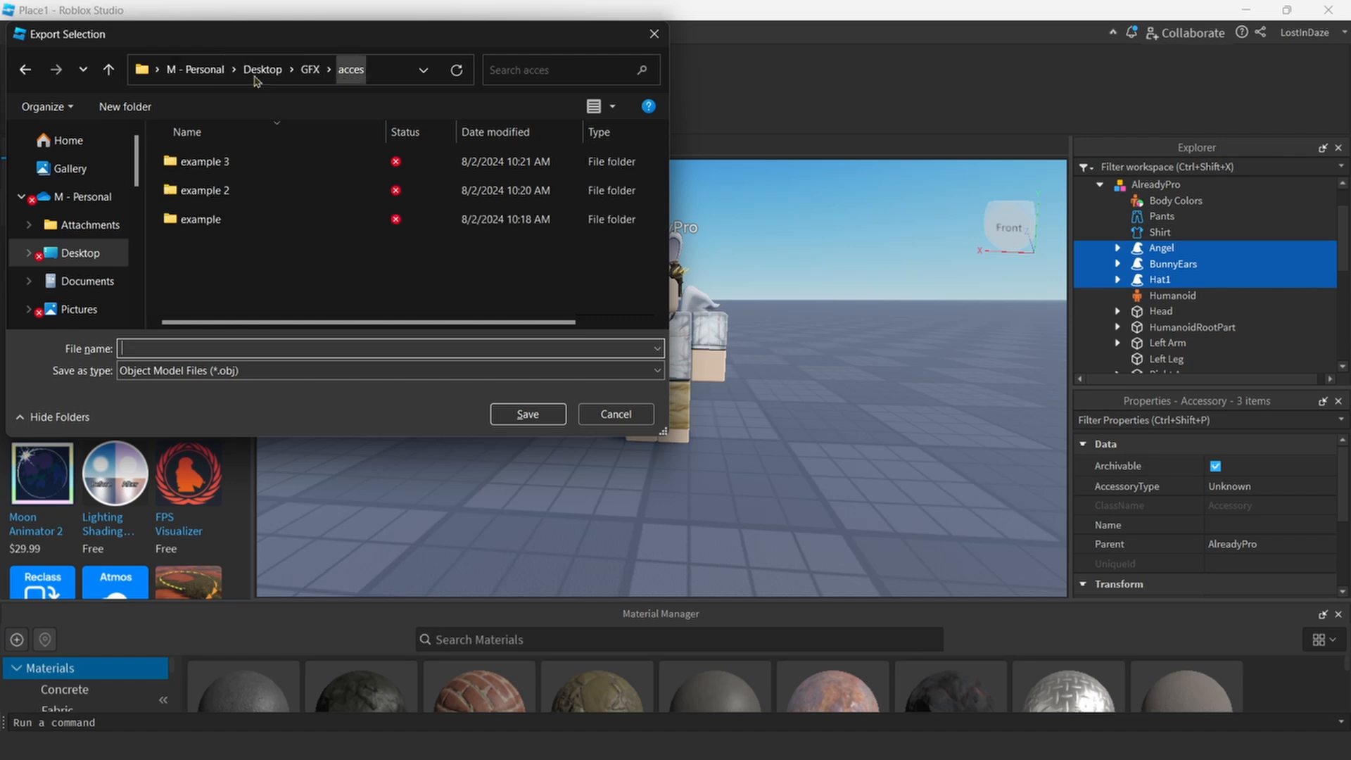
right_click(231, 277)
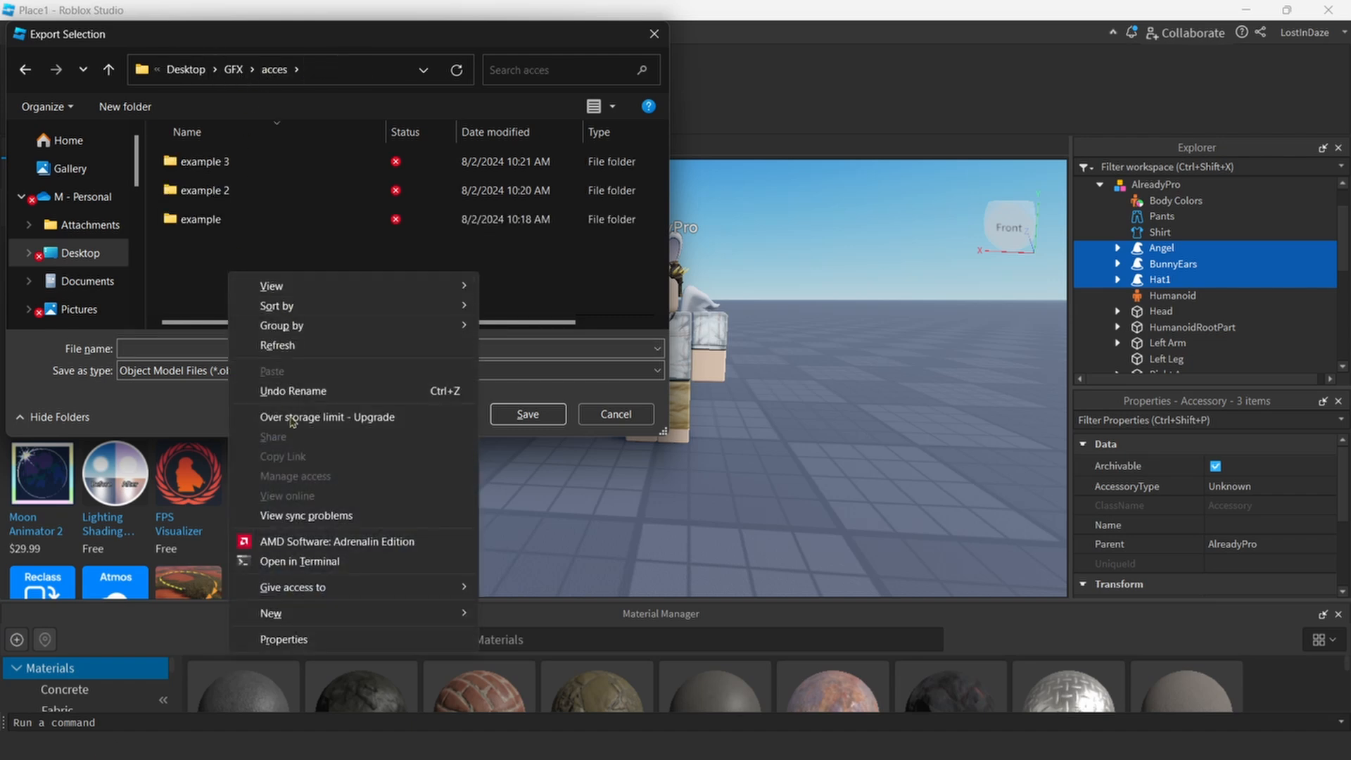
mouse_move(327, 614)
left_click(577, 394)
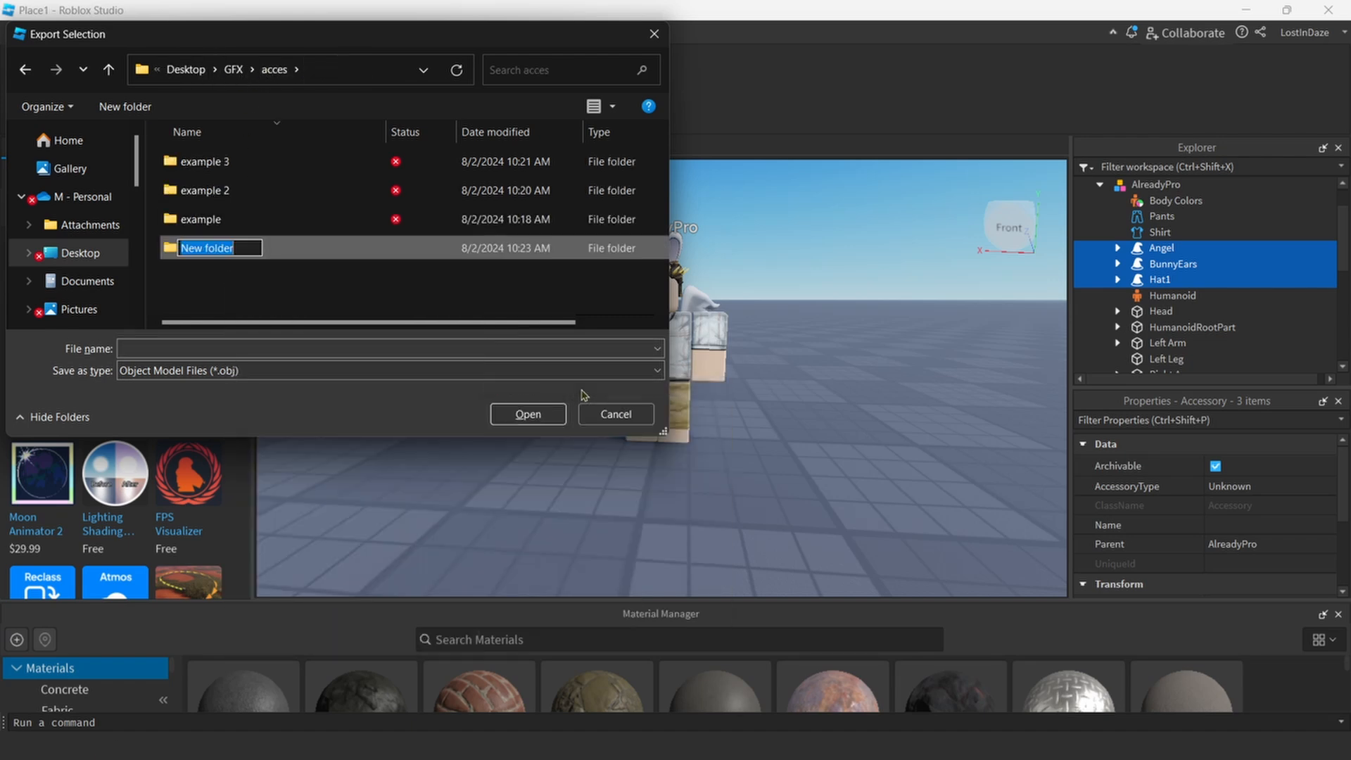
type("example ")
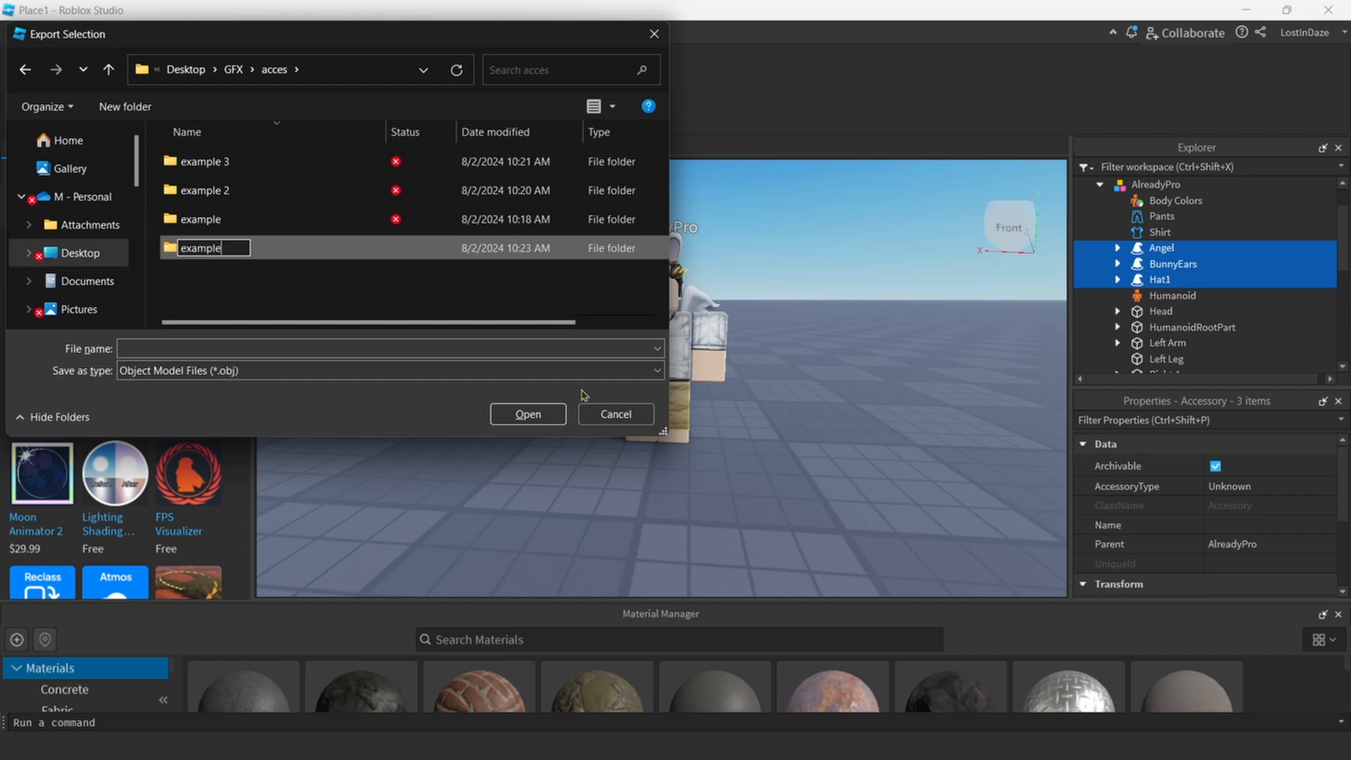
type("4")
left_click(529, 415)
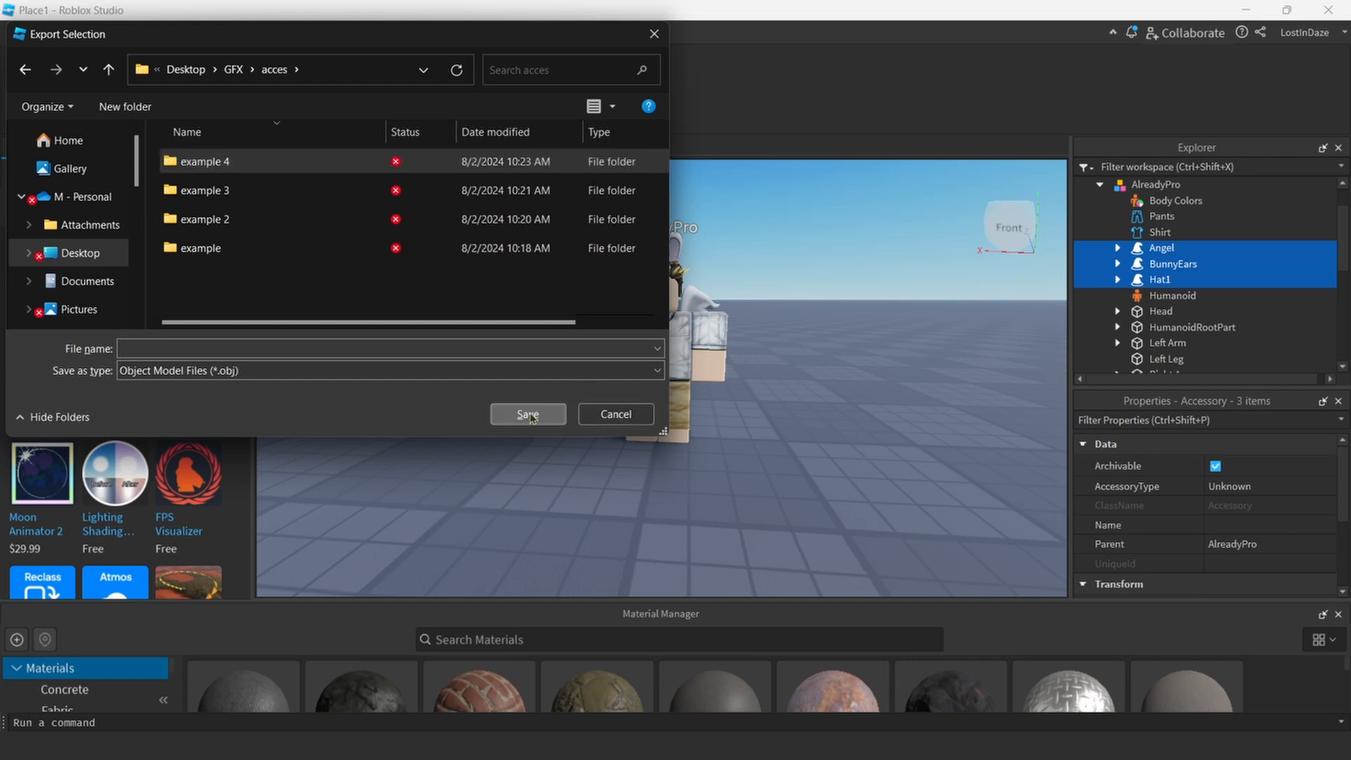
- Export the selected accessories as an OBJ file named items
left_click(199, 347)
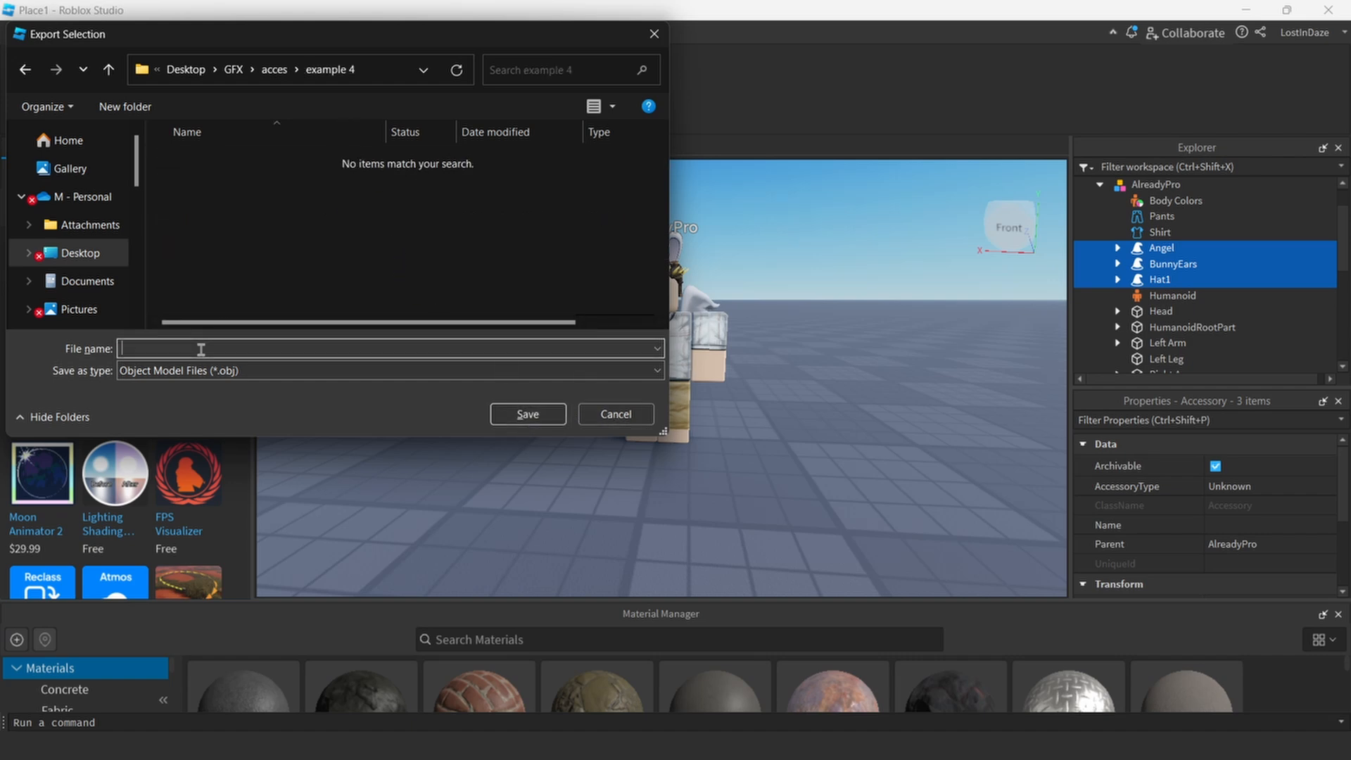
type("items")
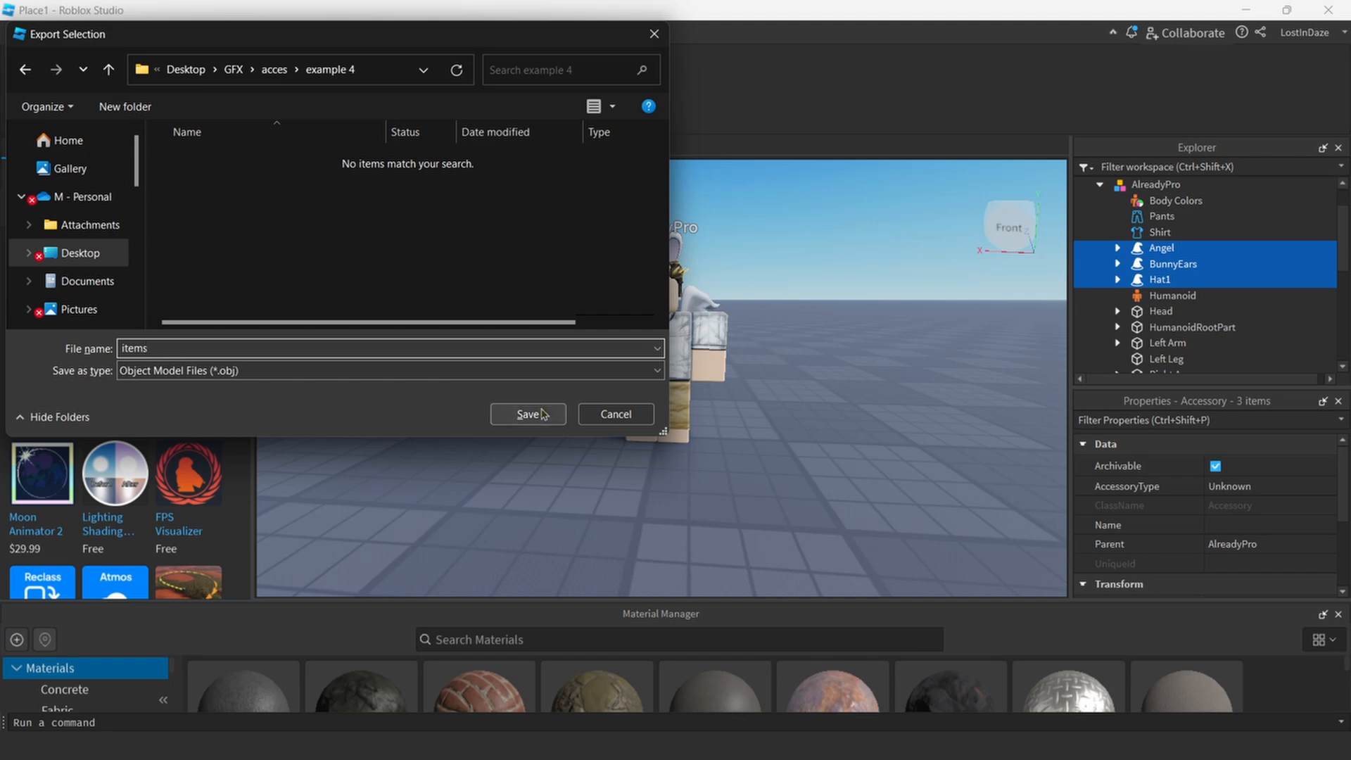
left_click(532, 414)
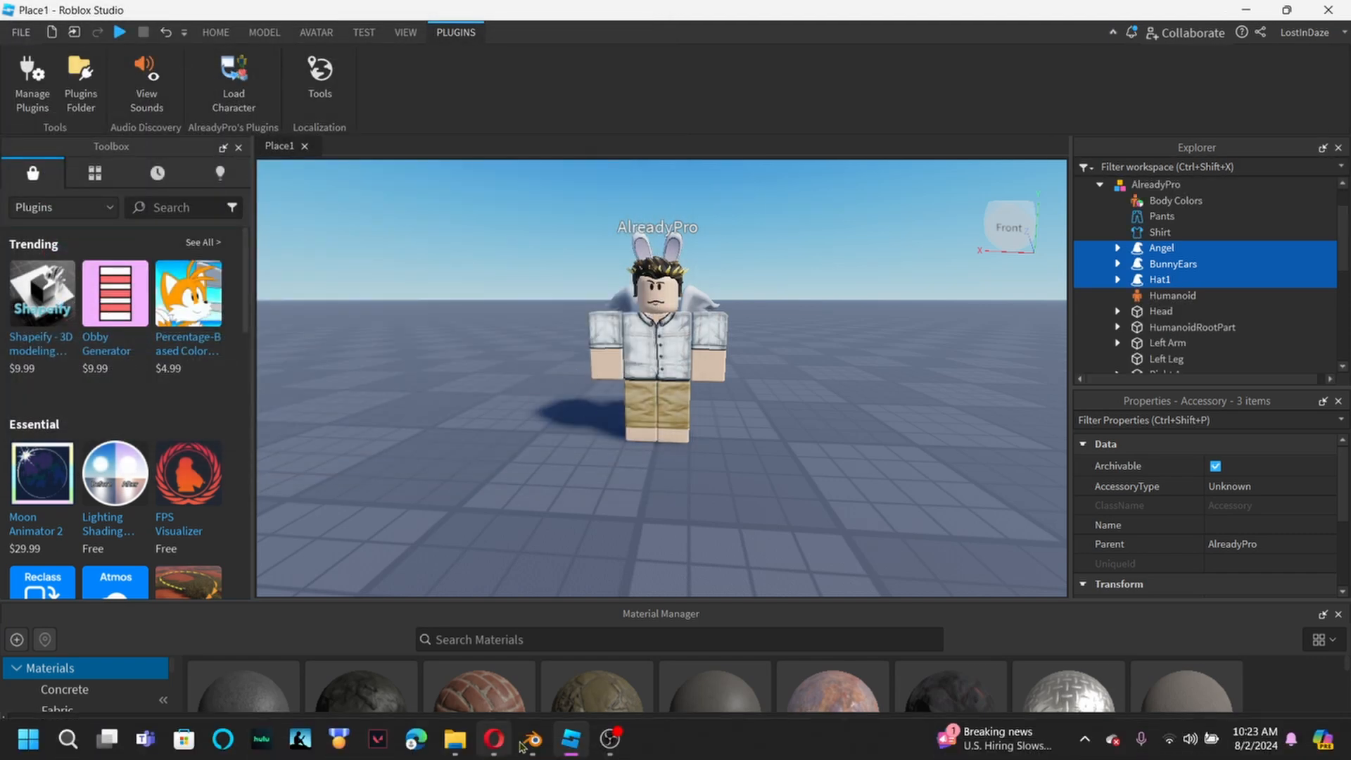
- Switch to Blender and delete the old accessory meshes Handle1, Handle2 and Handle3
left_click(533, 747)
middle_click_drag(295, 486, 439, 427)
left_click(467, 439)
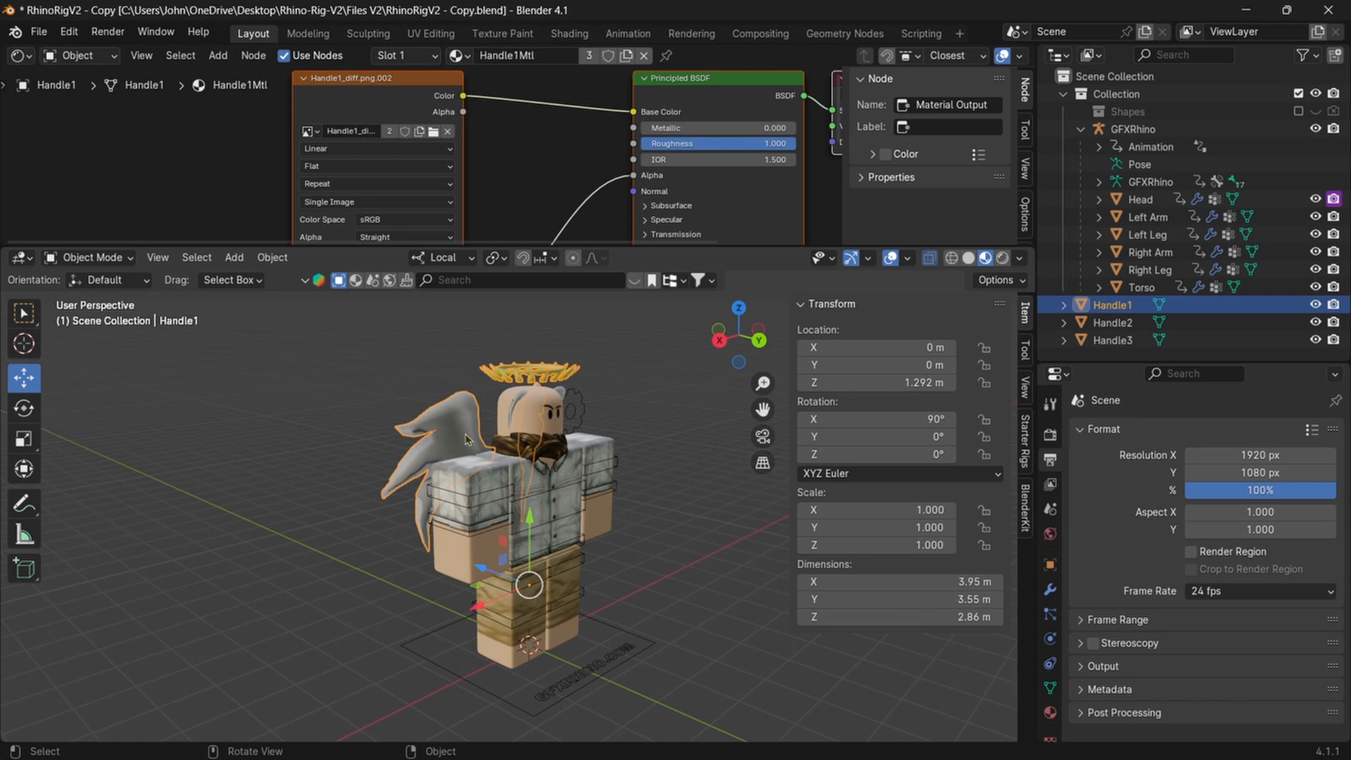
key("Delete")
key("ctrl+z")
key("Delete")
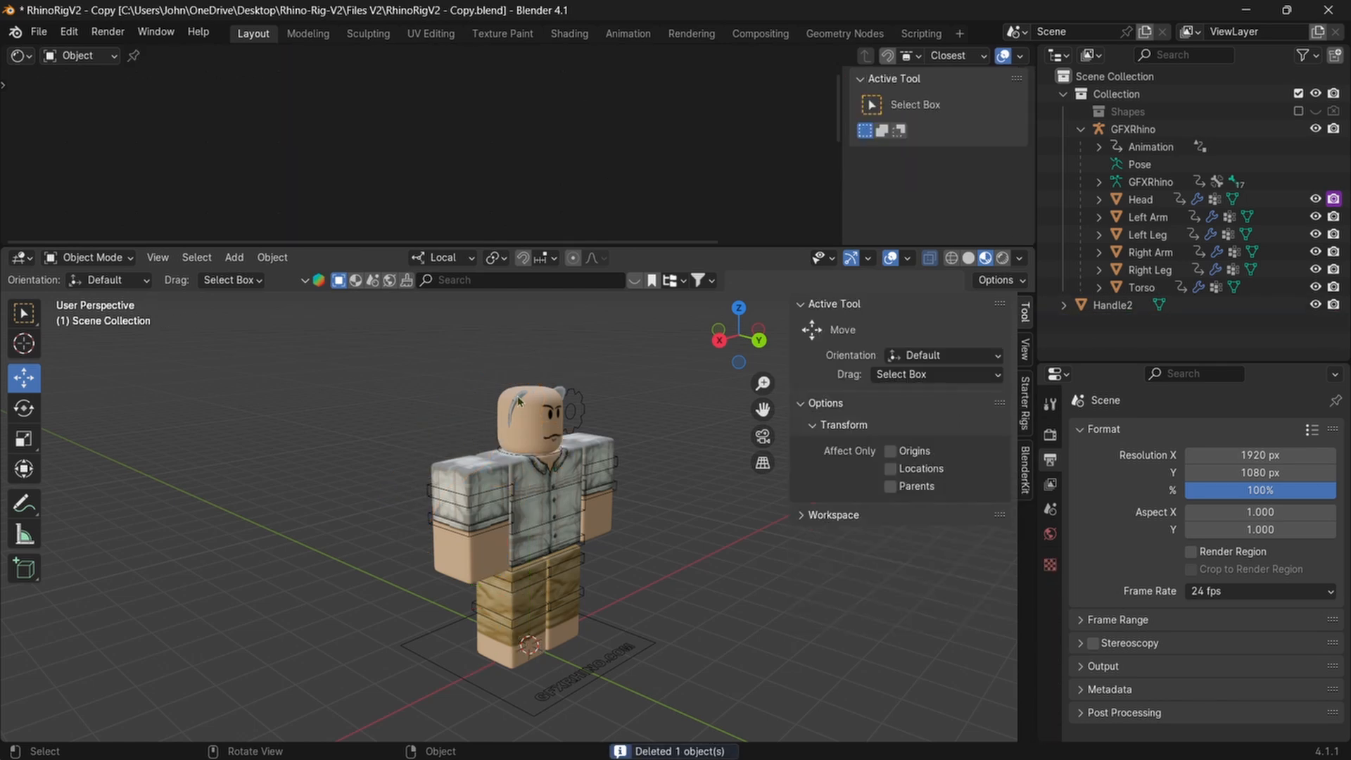
left_click(519, 401)
key("Delete")
- Import items.obj from the acces\example 4 folder as Wavefront OBJ with Split By Object and Split By Group enabled
left_click(41, 34)
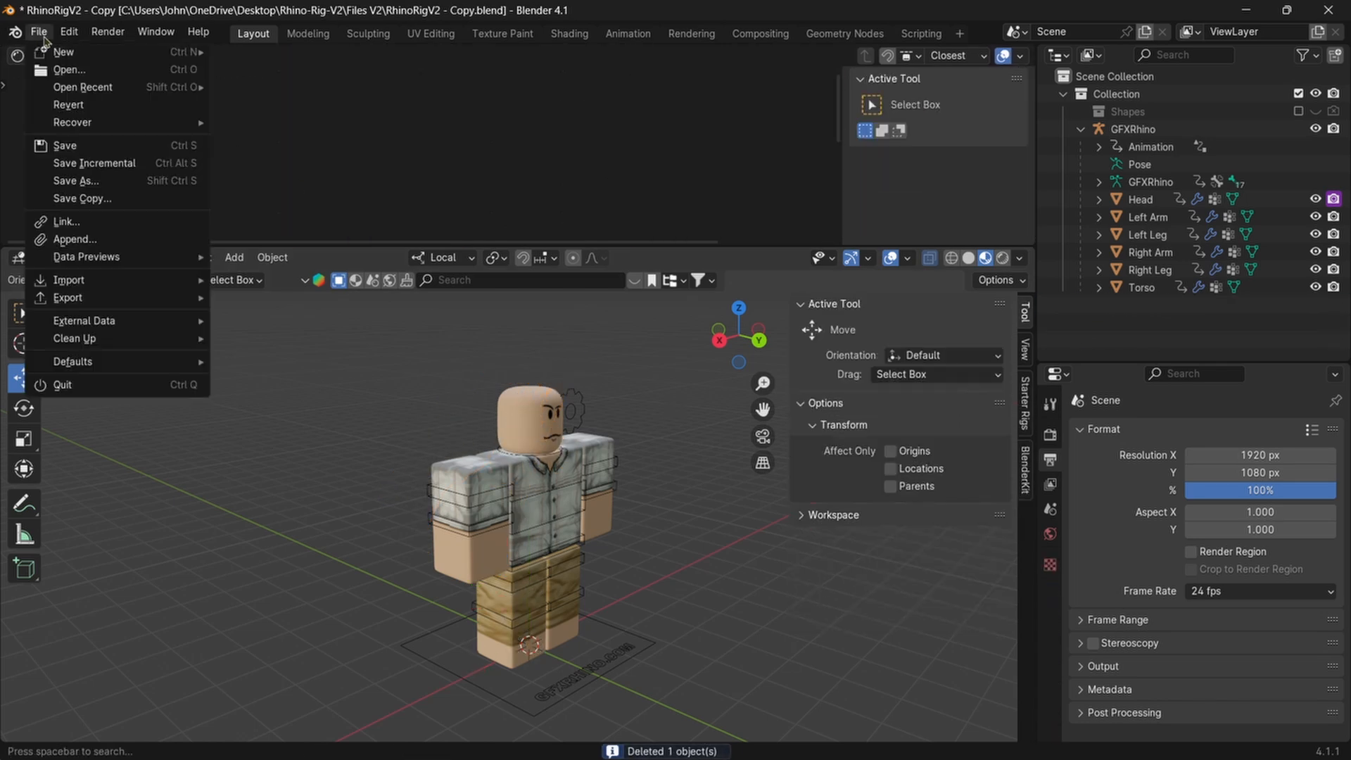
mouse_move(112, 280)
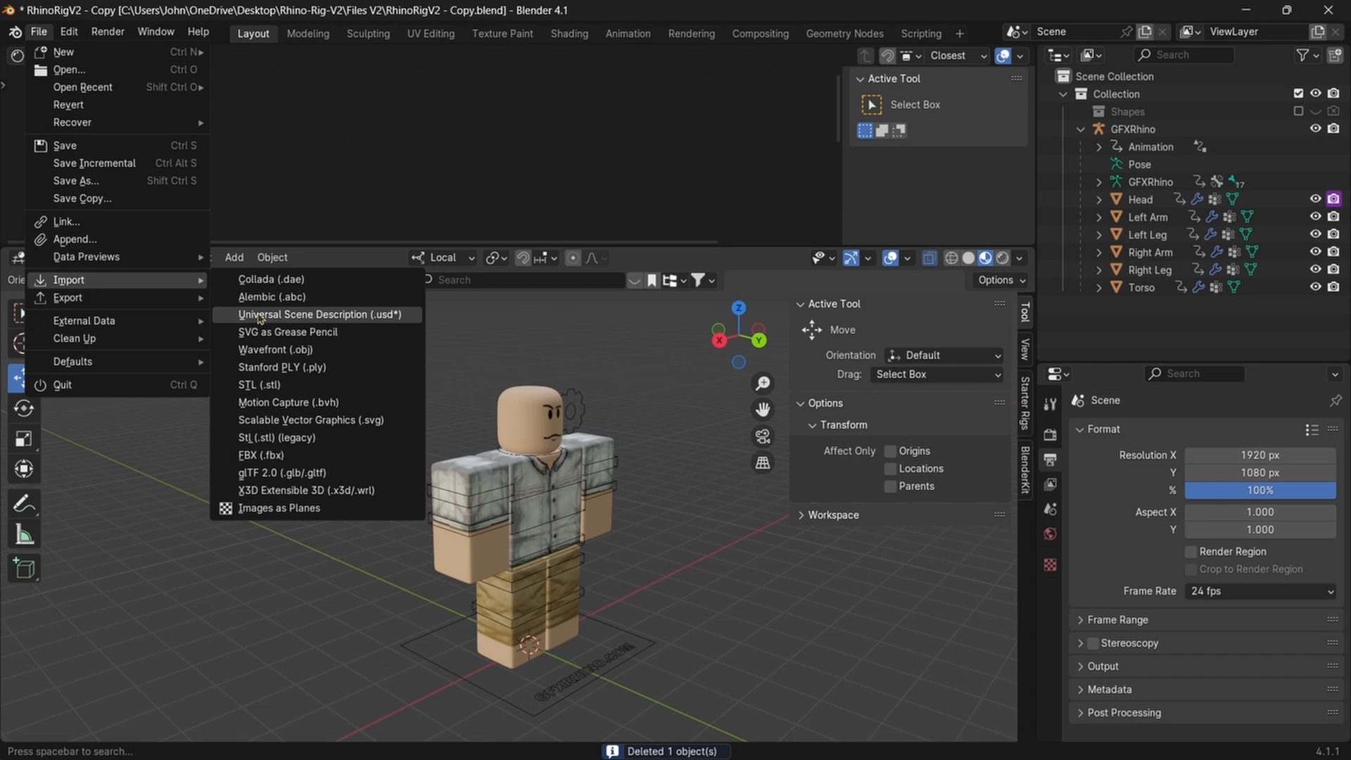
left_click(300, 349)
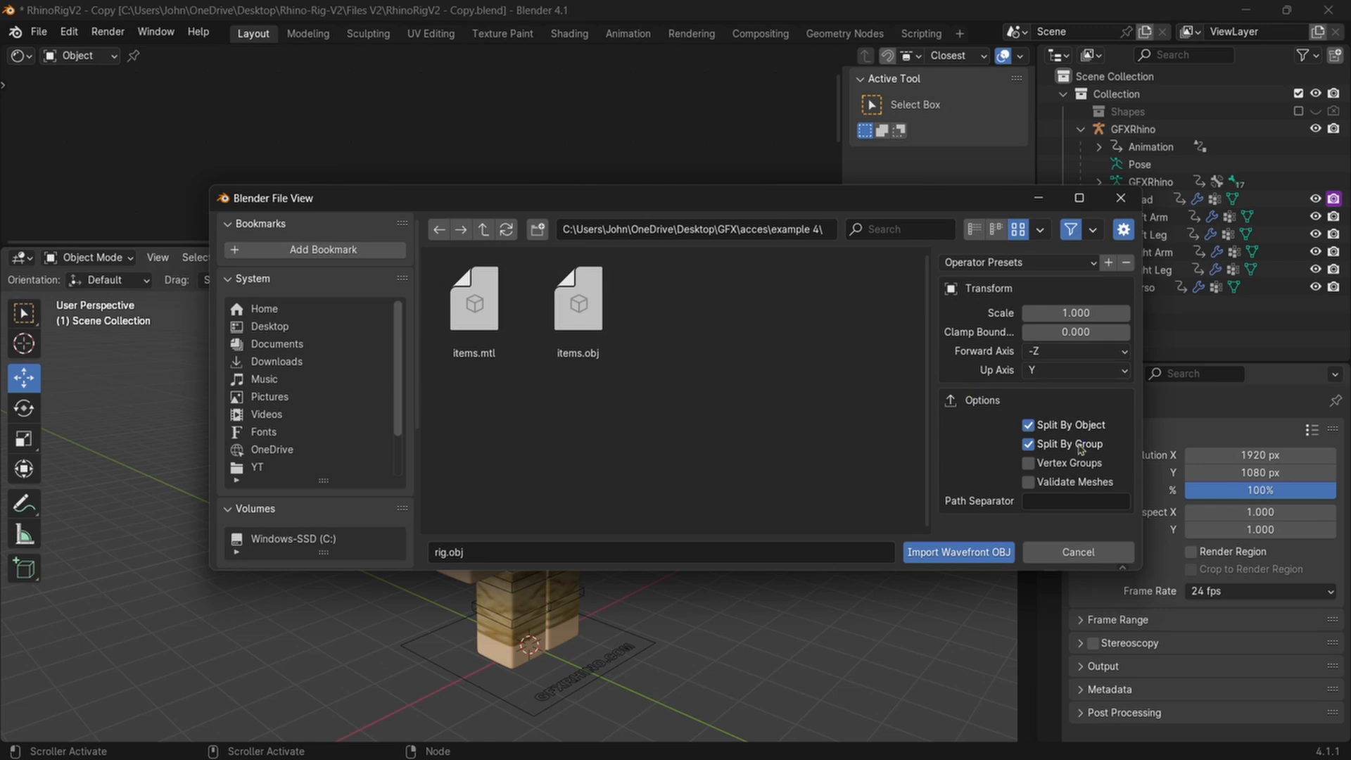
left_click(986, 548)
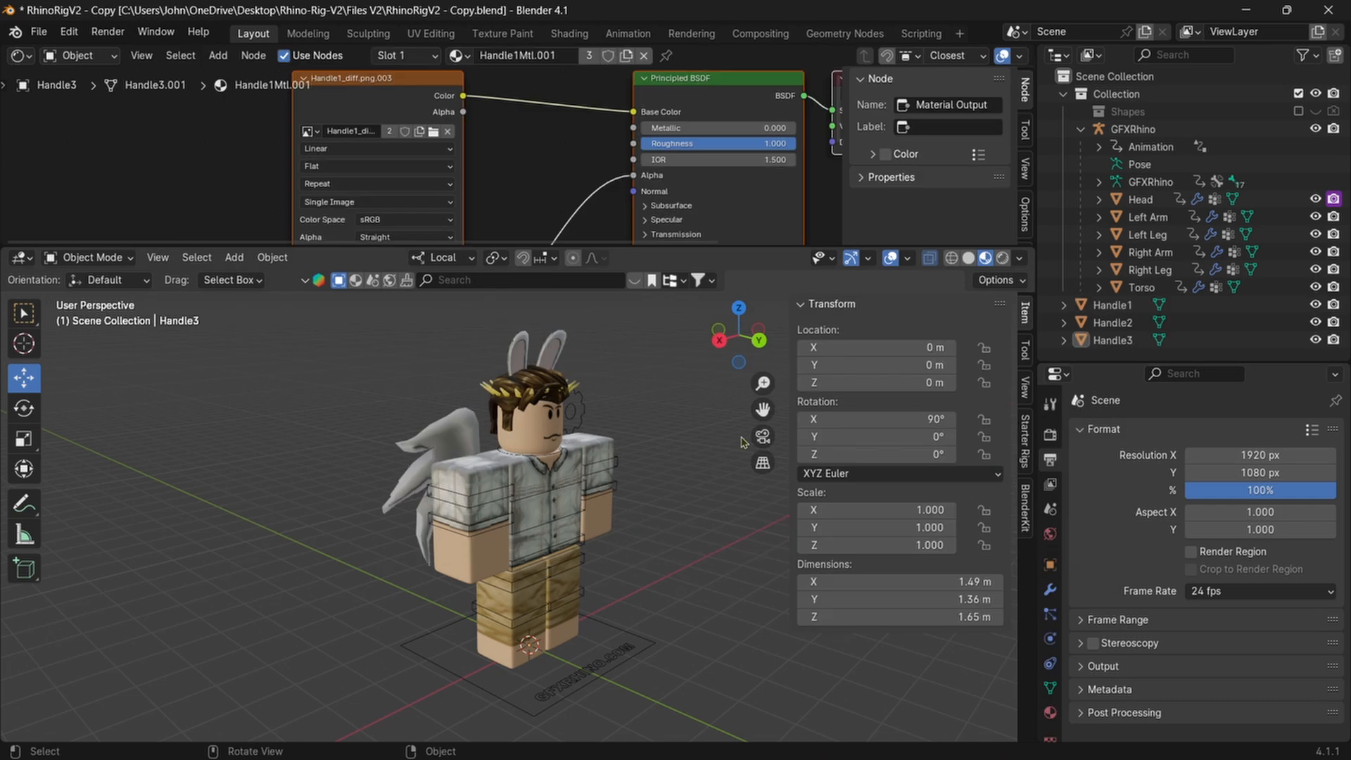
- Select the Handle1 mesh with the wings and halo and move it away behind the character
middle_click_drag(729, 530, 388, 409)
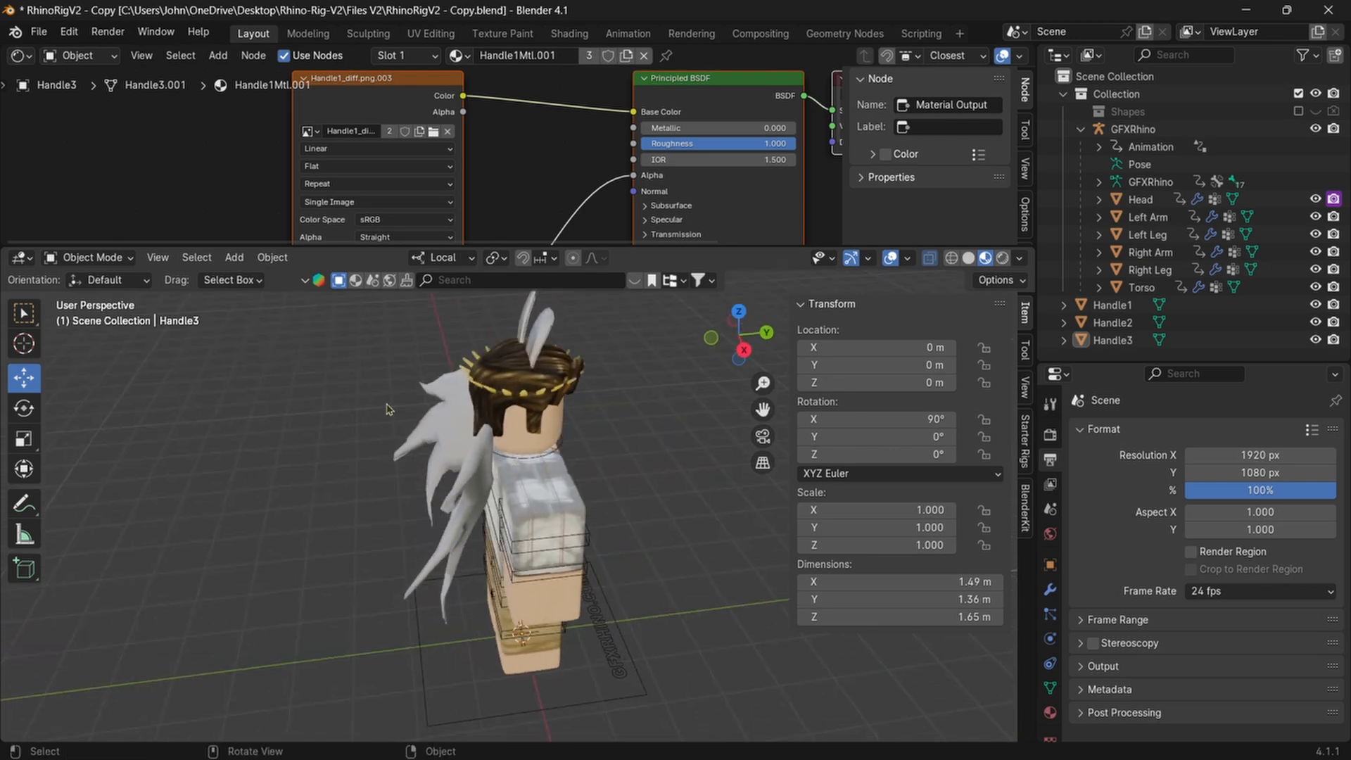
left_click(502, 458)
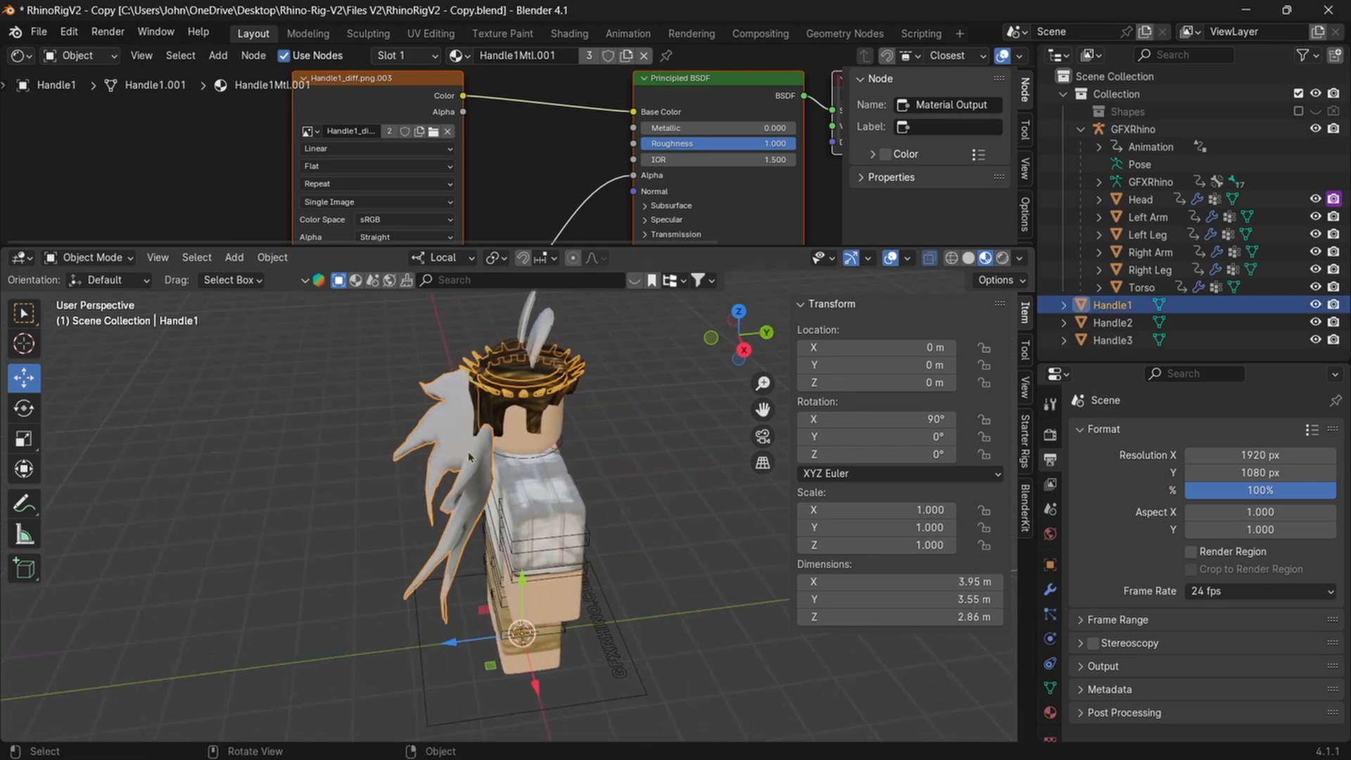
middle_click_drag(502, 458, 673, 462)
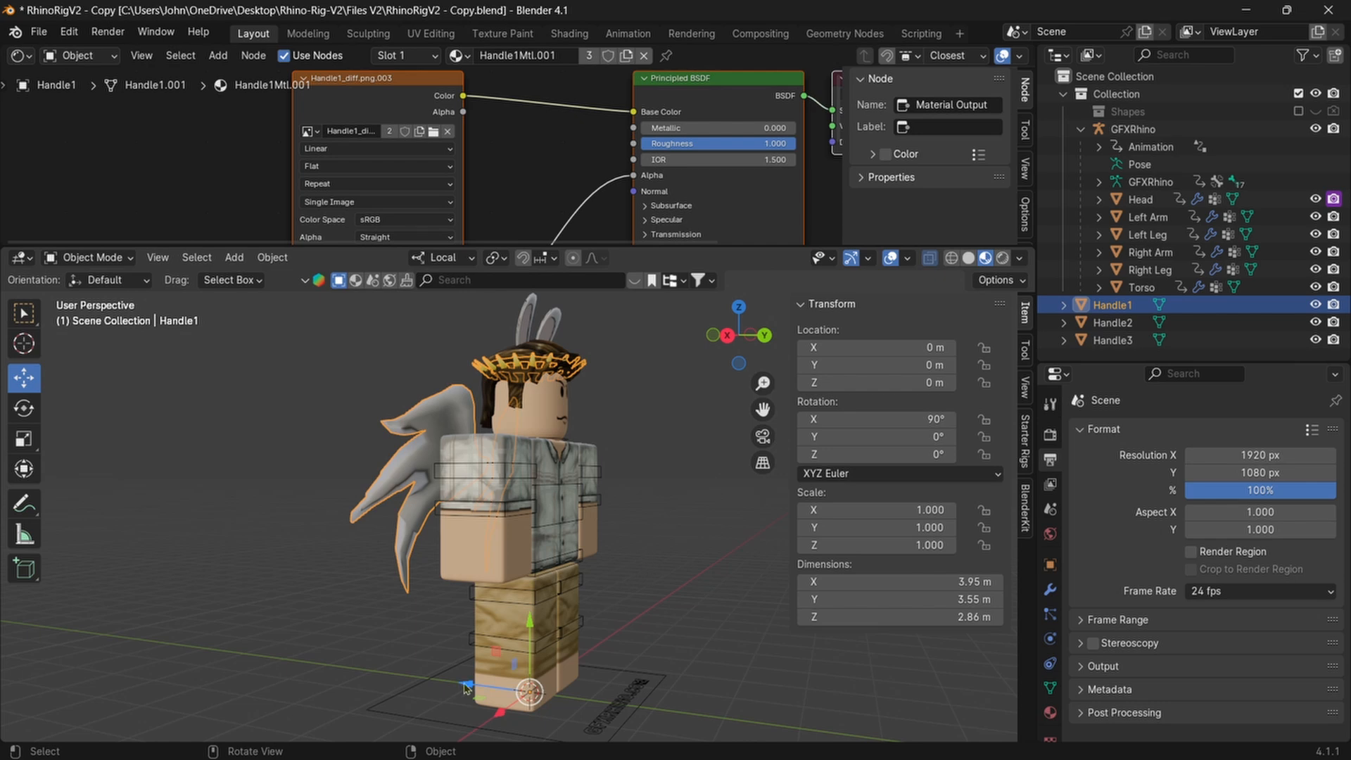
middle_click_drag(470, 686, 454, 670)
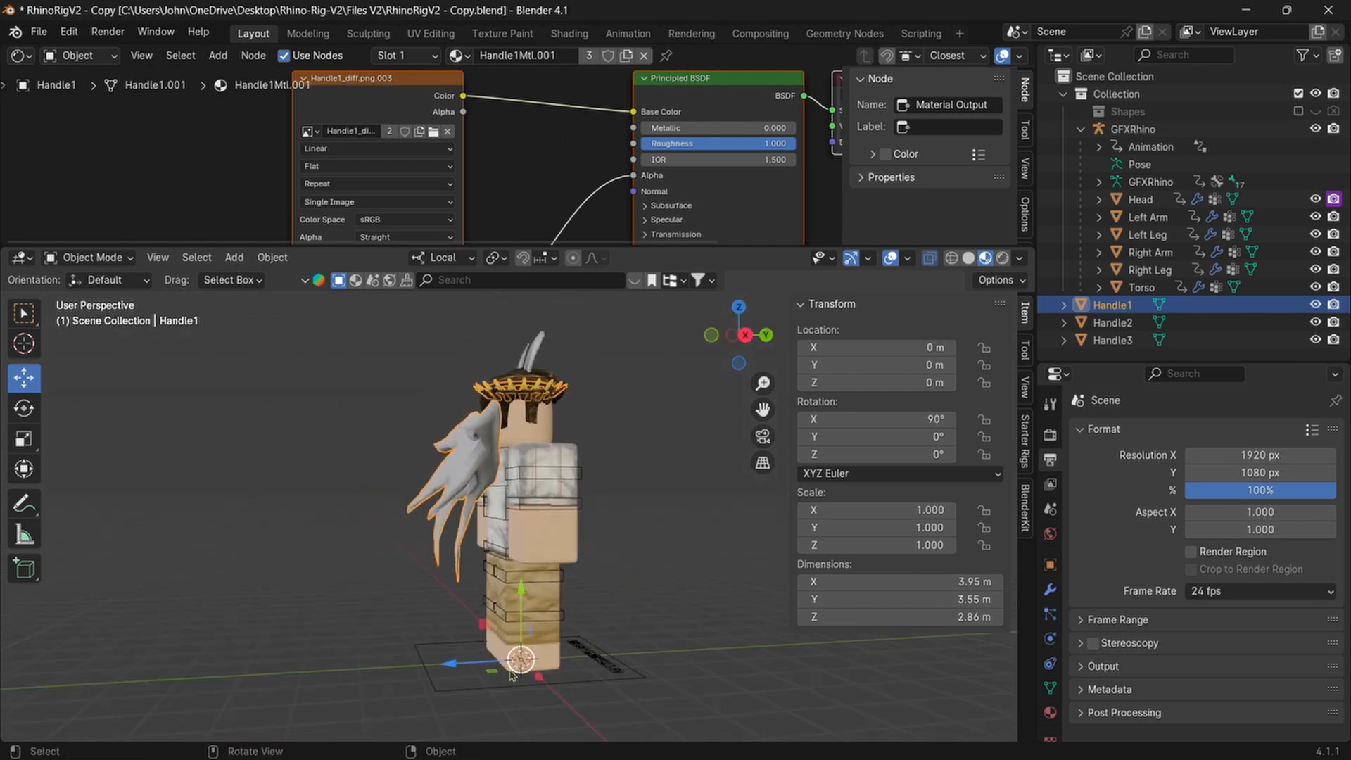
left_click_drag(453, 670, 176, 679)
middle_click_drag(631, 458, 461, 505)
- Select the Handle2 bunny ears mesh and move it forward to a Y location of about 5.21 m
left_click(498, 364)
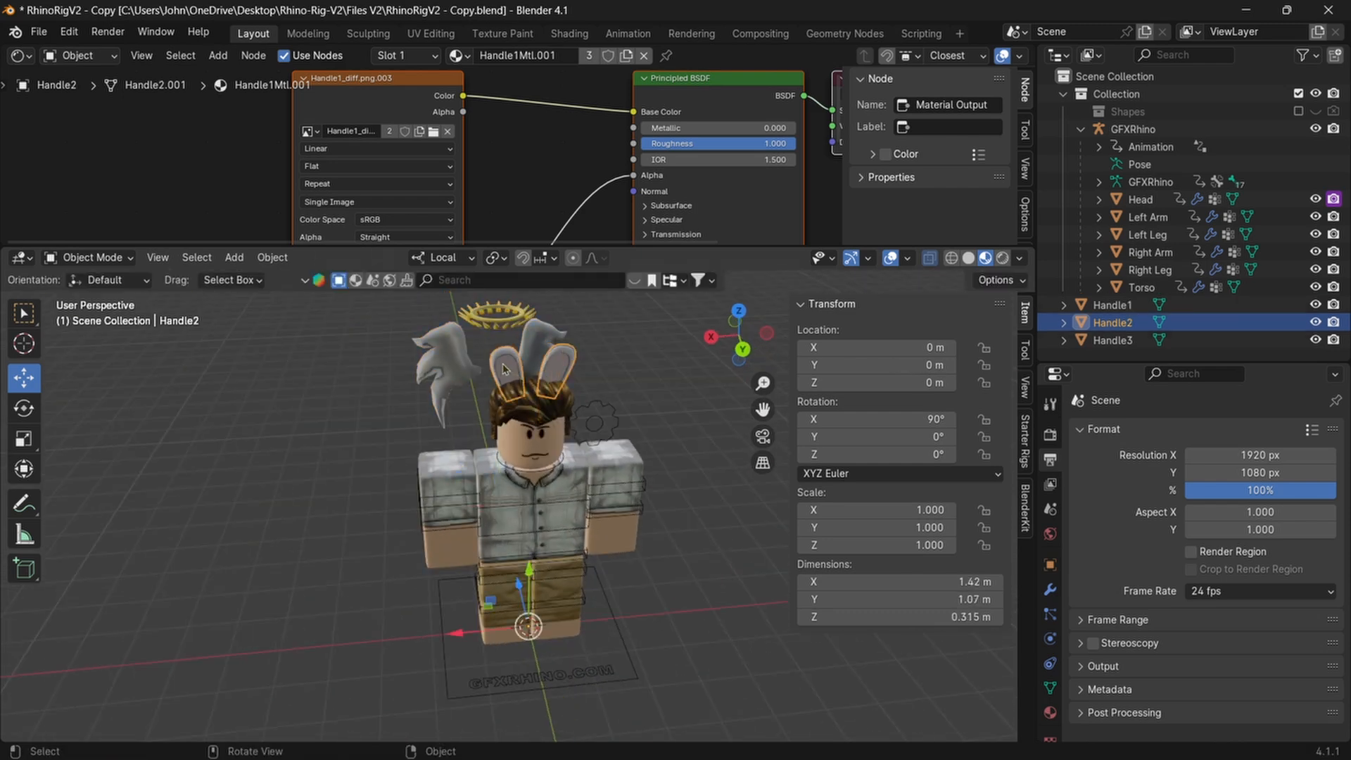
middle_click_drag(501, 365, 673, 379)
left_click_drag(459, 571, 638, 611)
left_click(453, 473)
middle_click_drag(454, 470, 407, 444)
scroll(407, 444, "up", 2)
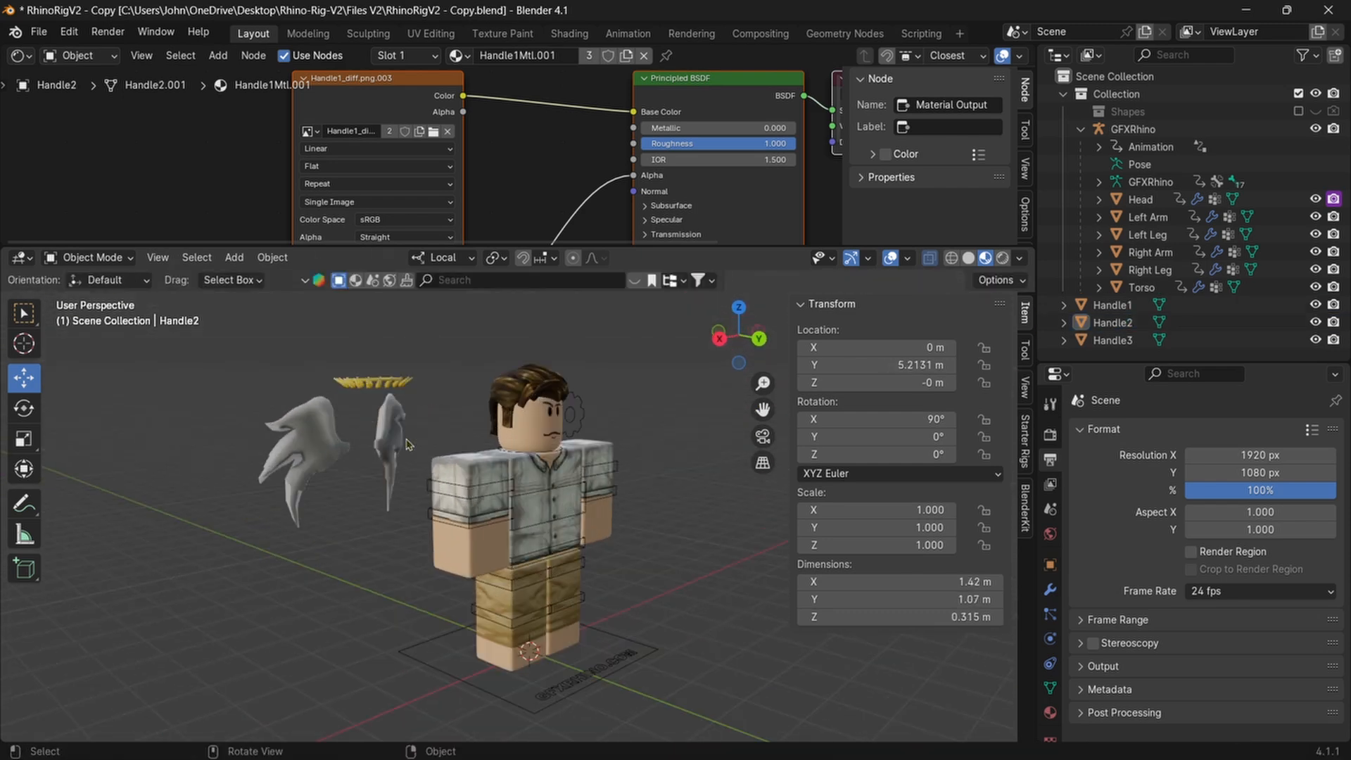
- Select the Handle3 hair mesh and move it slightly backward to a Y location of about -0.2 m
left_click(503, 371)
middle_click_drag(503, 373, 486, 422)
mouse_move(528, 622)
left_mouse_down()
mouse_move(496, 612)
mouse_move(686, 622)
mouse_move(535, 609)
left_mouse_up()
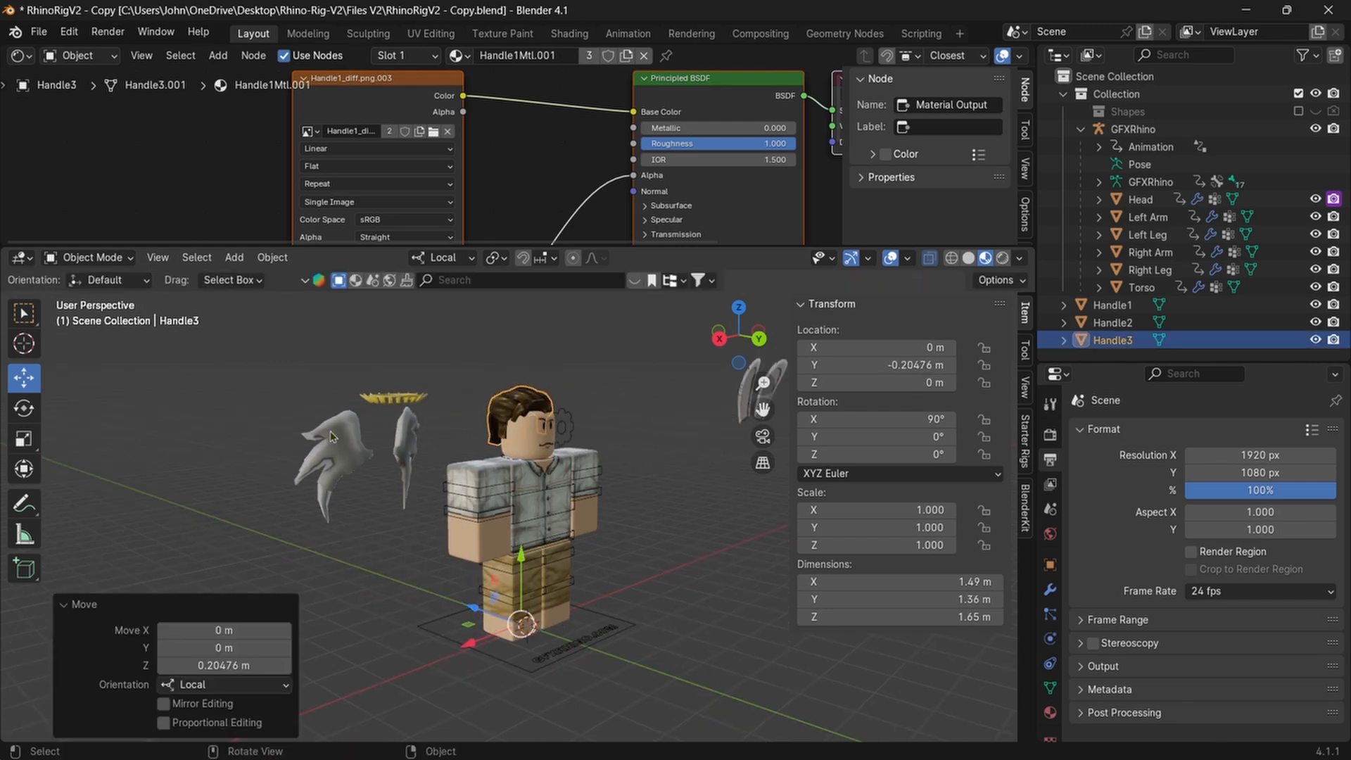
left_click(410, 493)
middle_click_drag(412, 493, 338, 501)
left_click(295, 477)
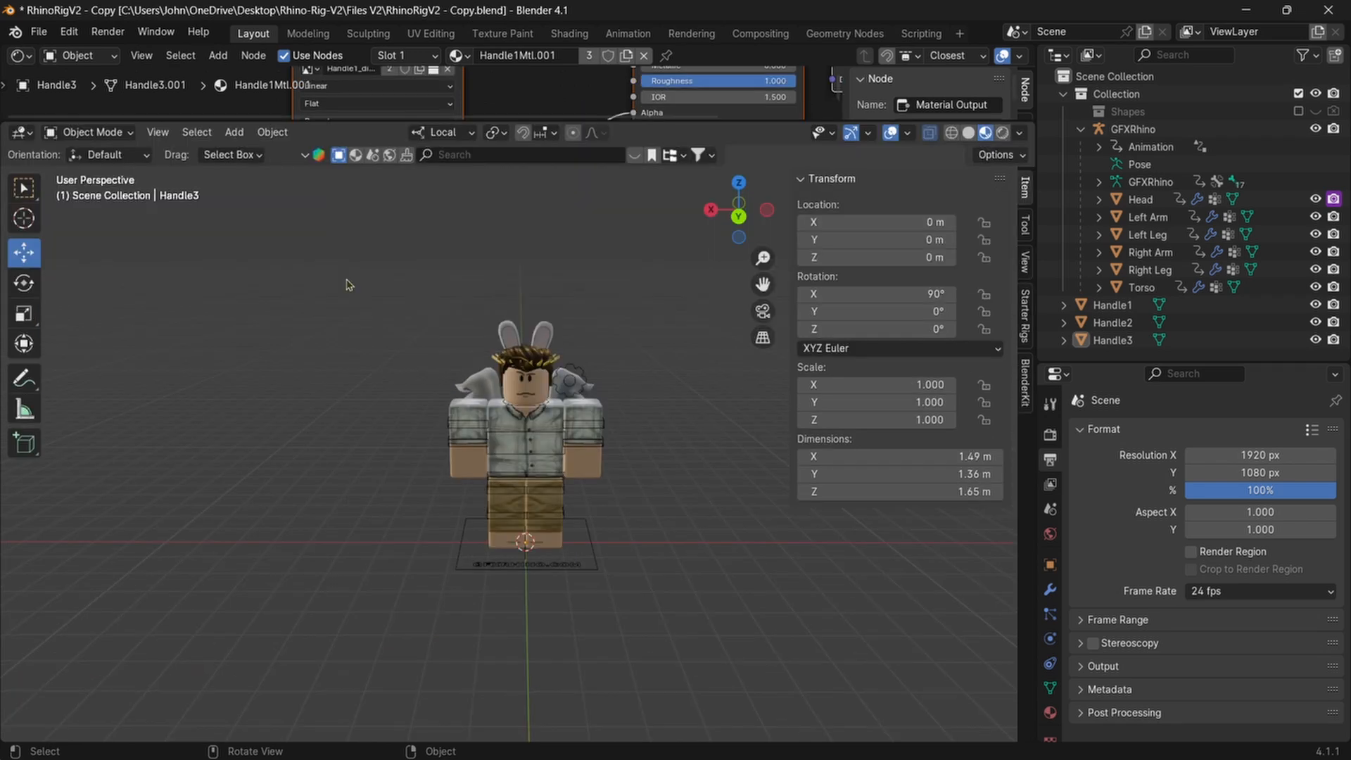
- Switch the viewport to rendered shading to check the character from the front
middle_click_drag(368, 286, 443, 335)
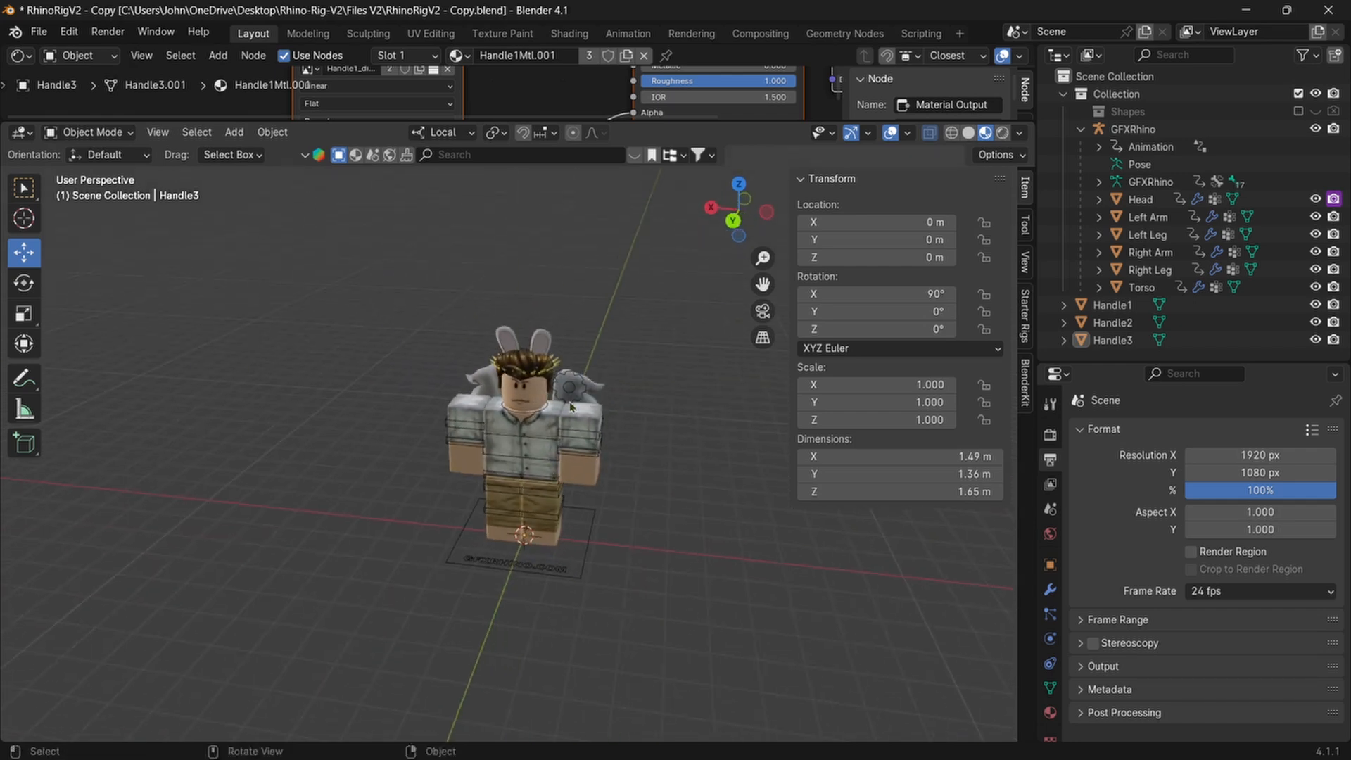
left_click(1002, 133)
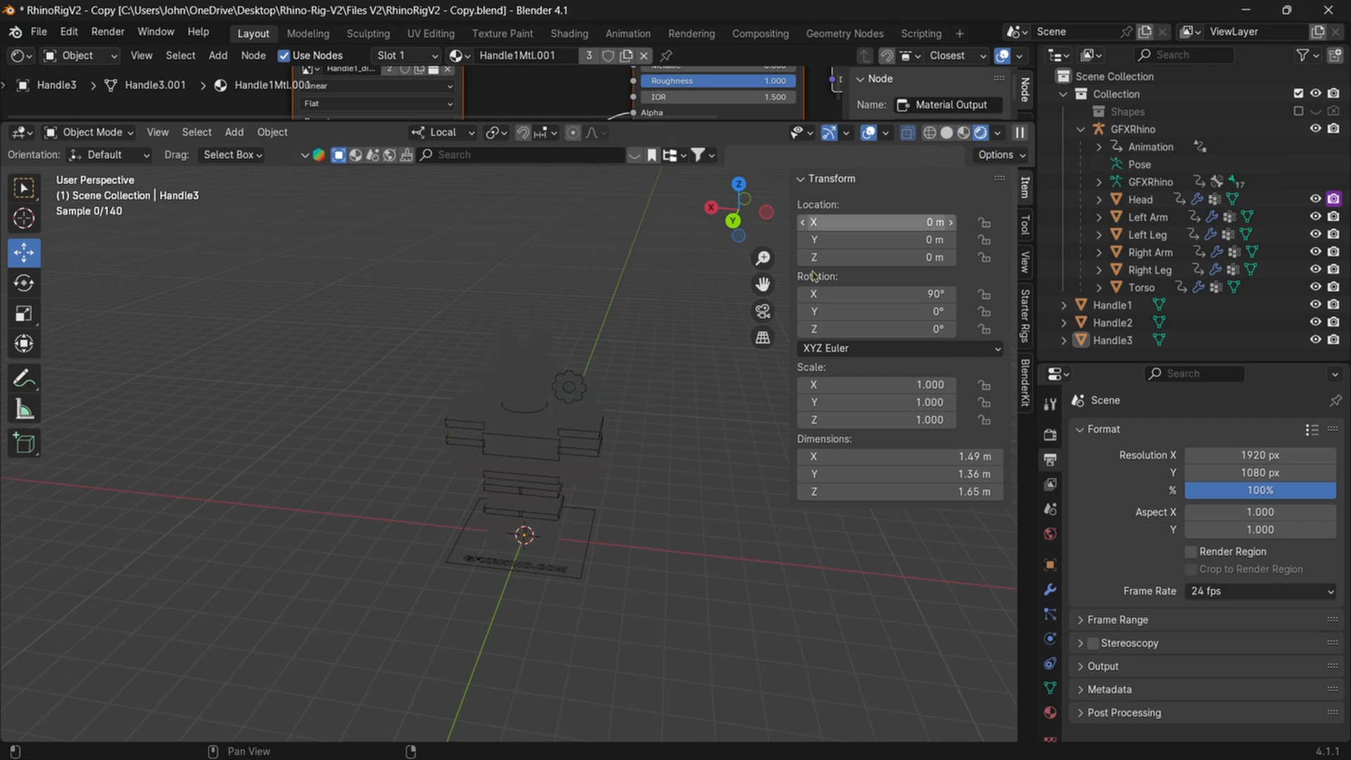
mouse_move(605, 271)
middle_mouse_down()
mouse_move(812, 283)
mouse_move(676, 278)
middle_mouse_up()
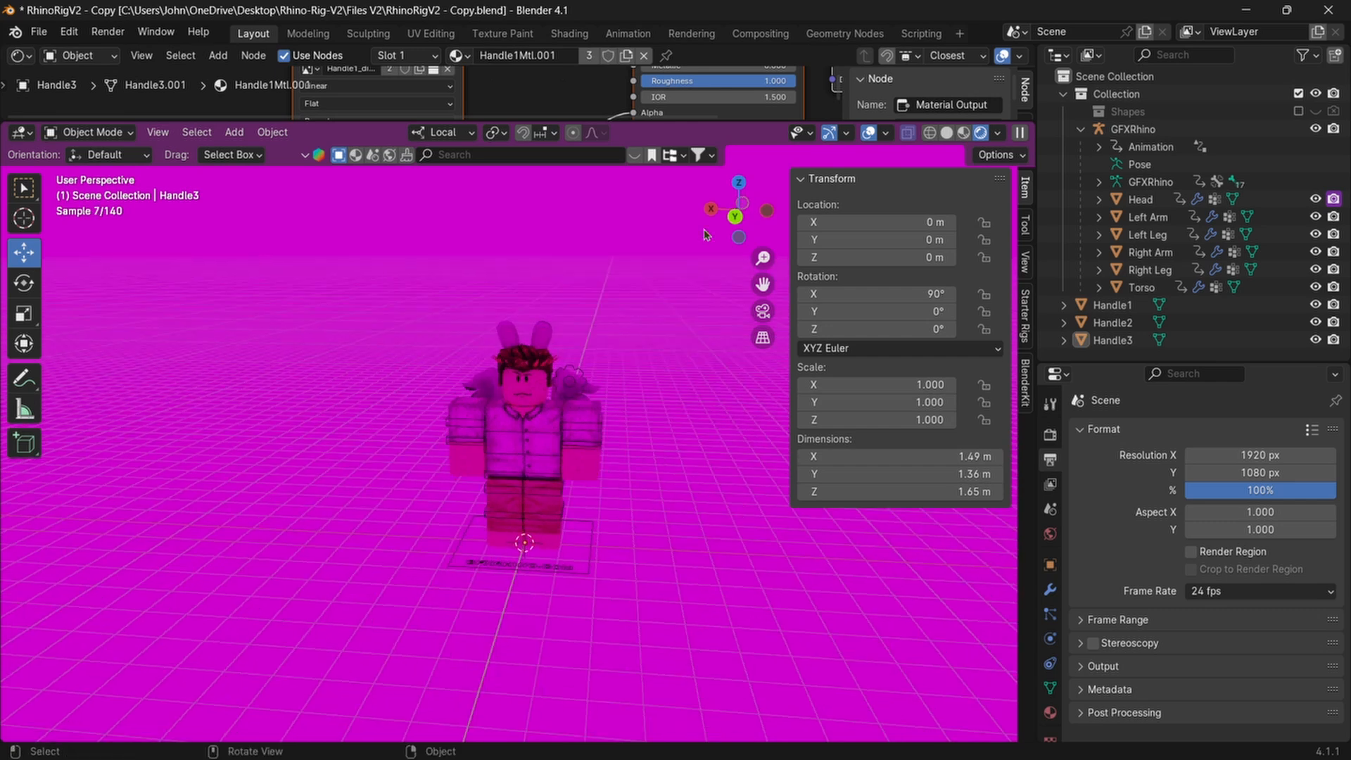
- Open the Shading workspace showing the world nodes and search the BlenderKit HDRs for hdri
left_click(568, 33)
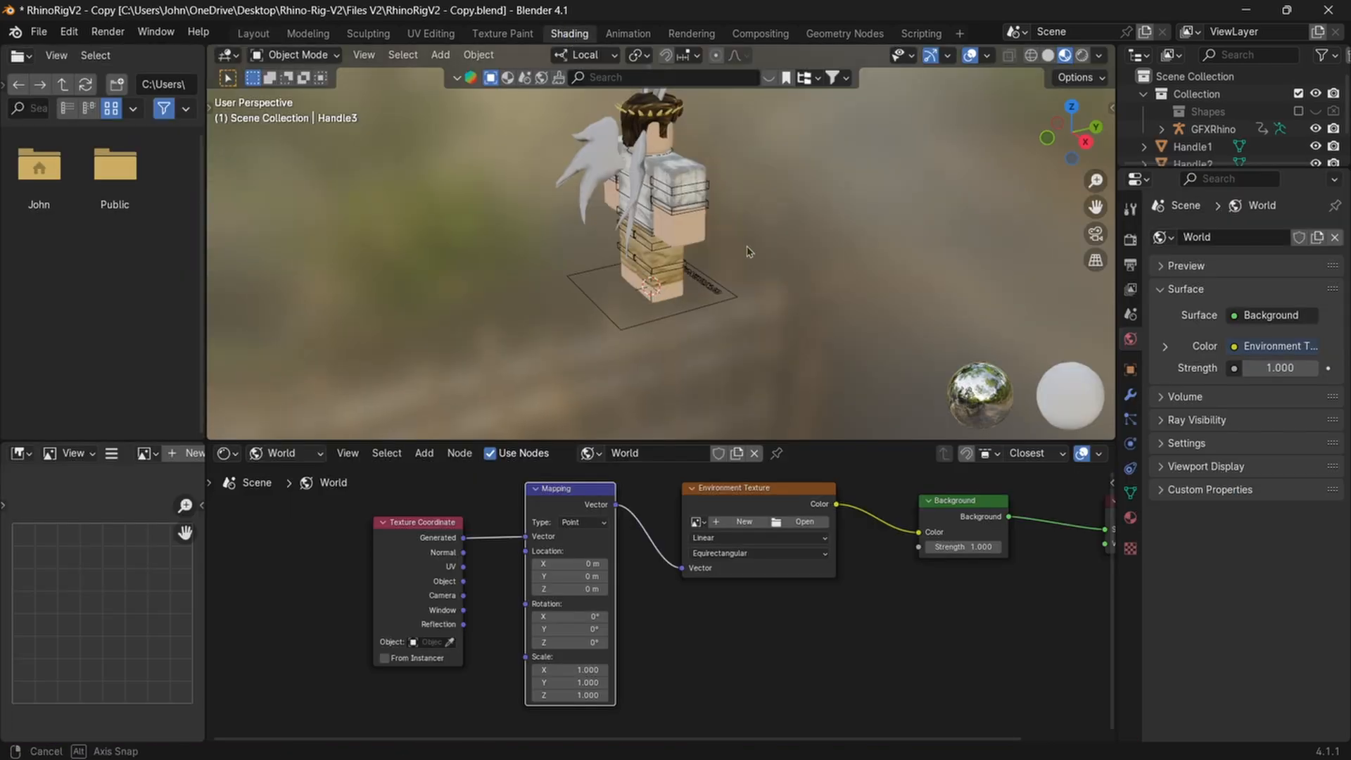
middle_click_drag(660, 489, 517, 519)
right_click(517, 519)
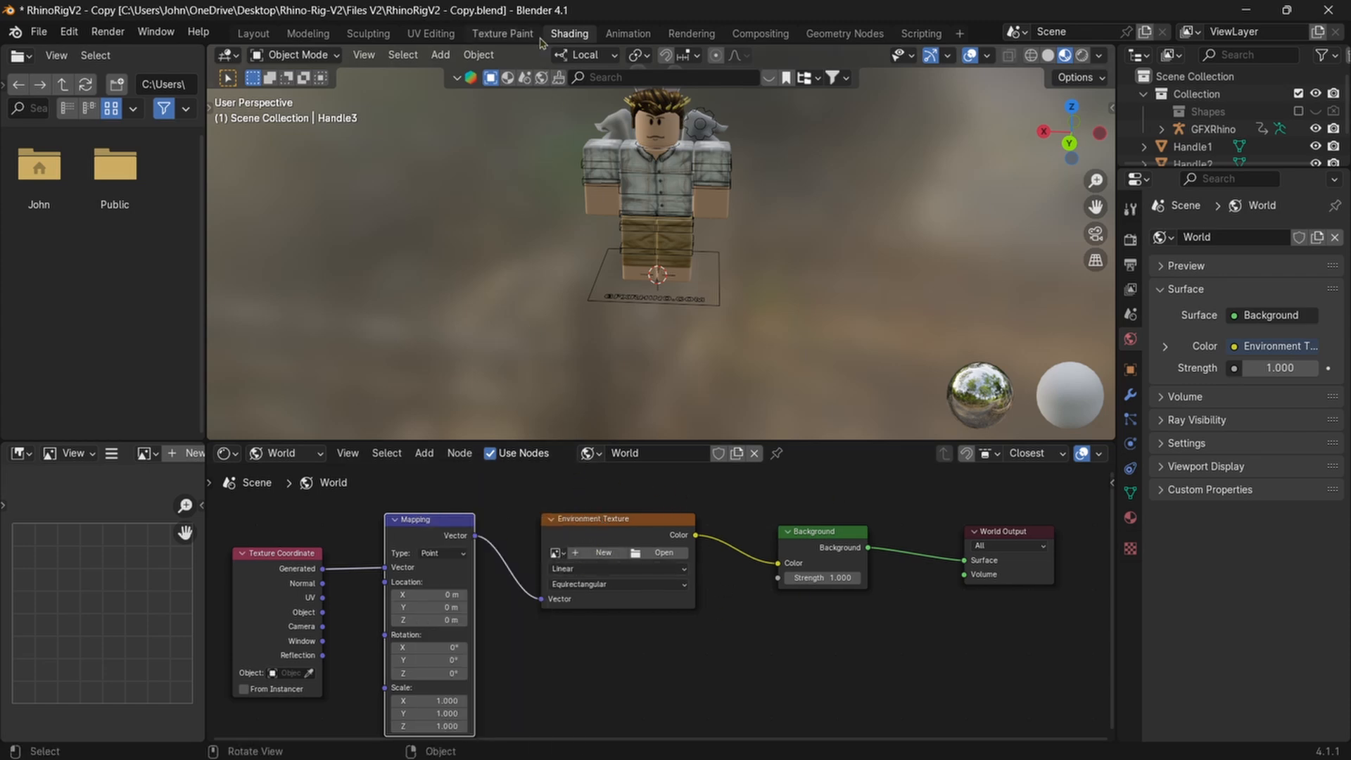
left_click(540, 82)
left_click(662, 73)
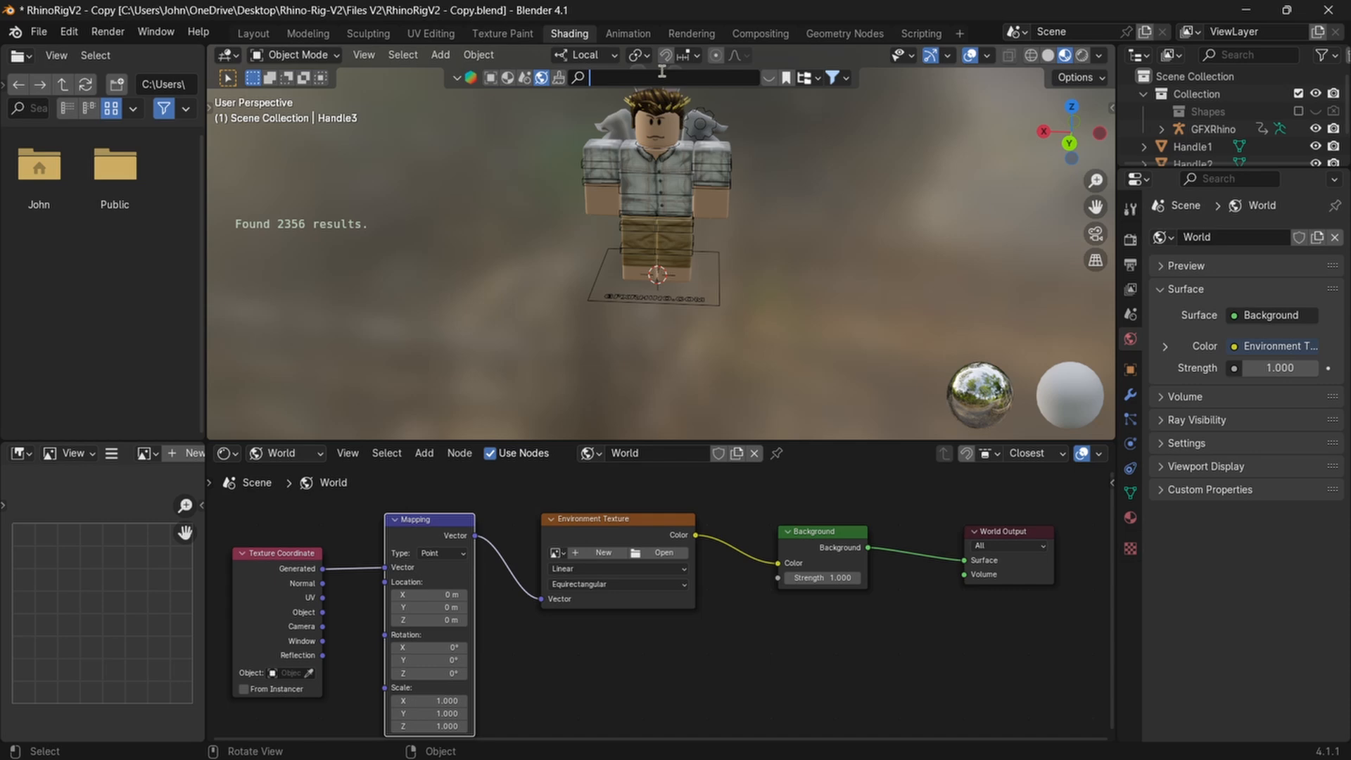
type("hdri")
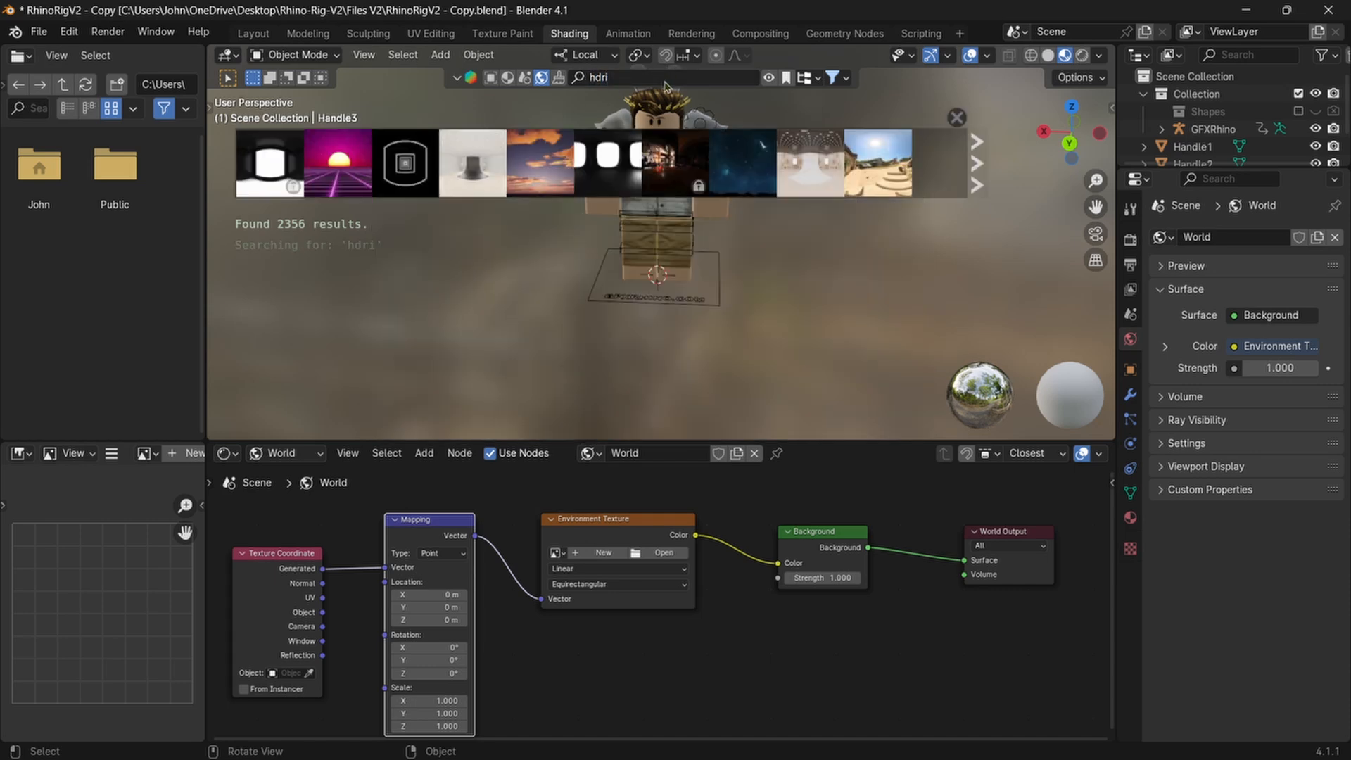
- Download the Sunset with clouds HDRI and apply it as the world background
left_click_drag(540, 163, 878, 292)
left_click(950, 226)
left_click(878, 254)
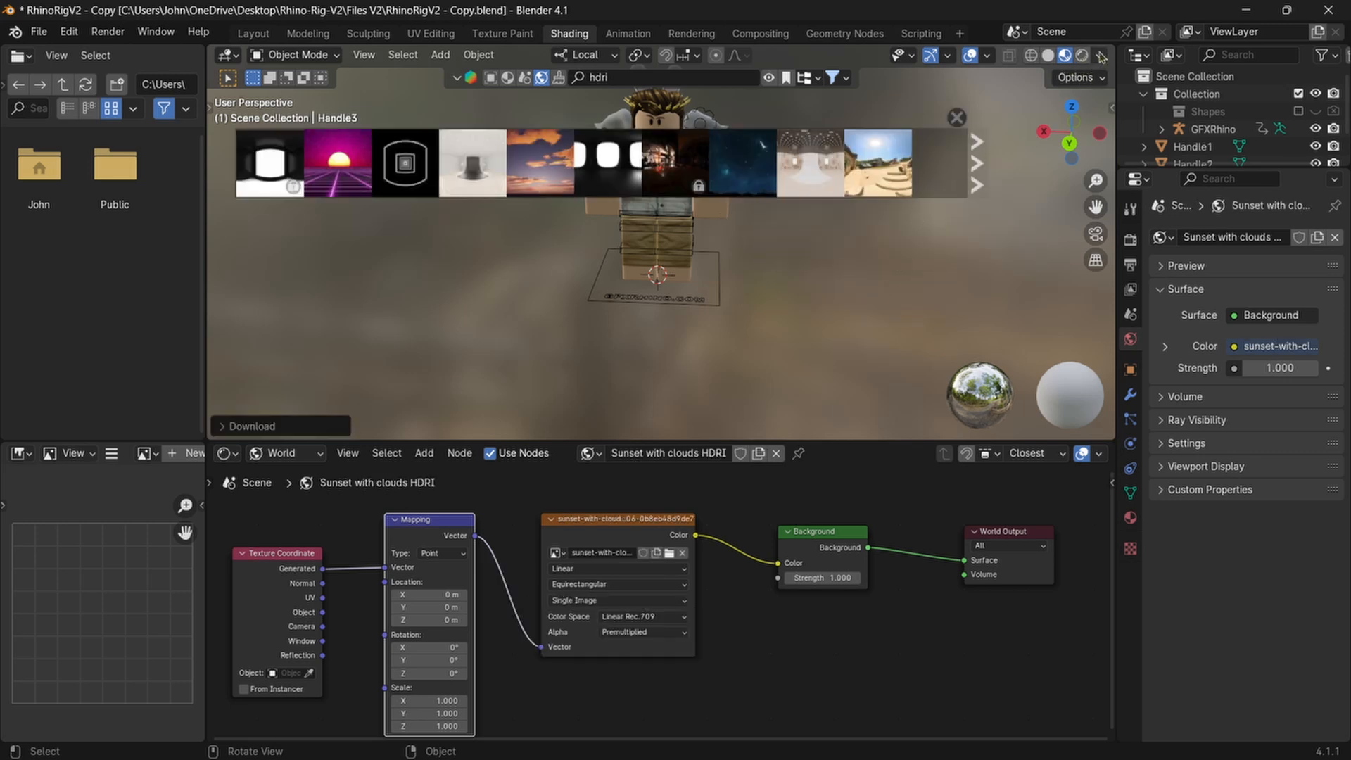
- Return to the Layout workspace and examine the rendered character against the sunset background from several angles
left_click(254, 33)
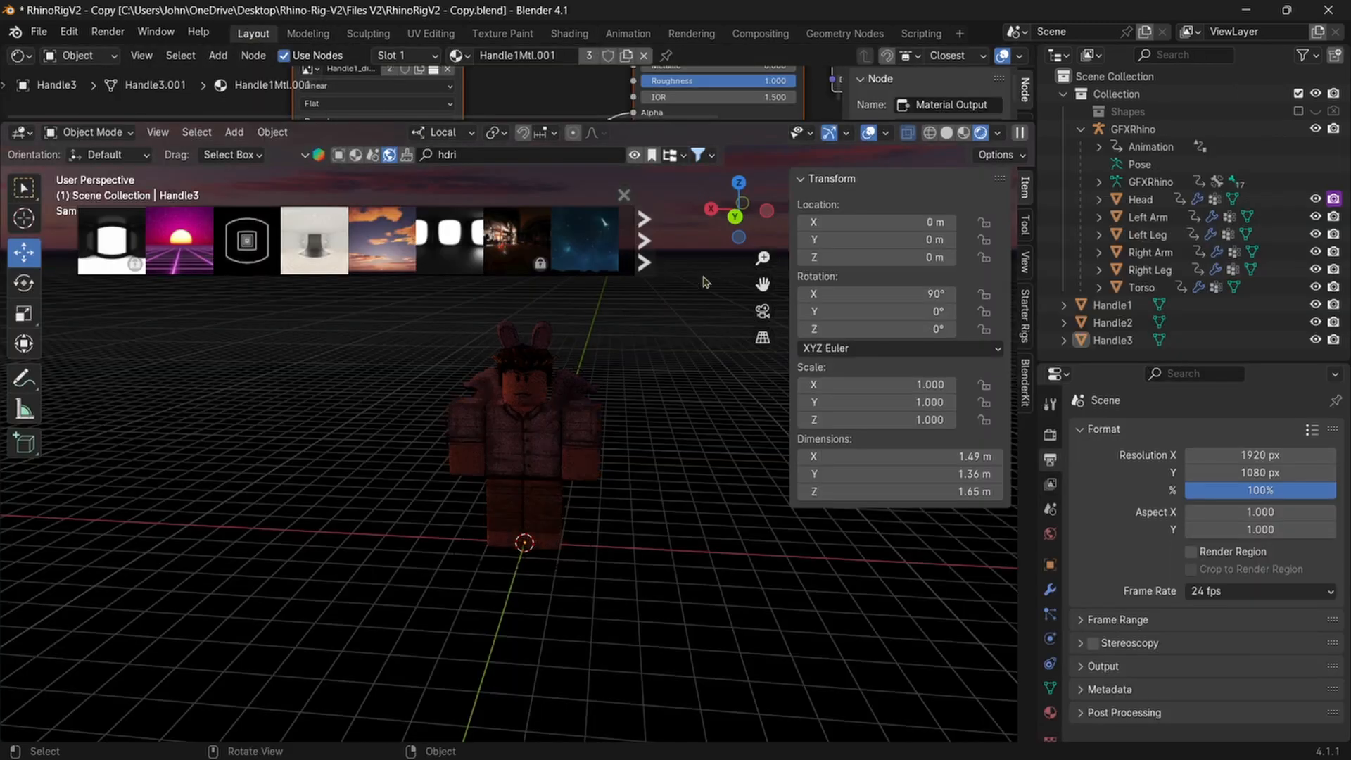
mouse_move(706, 279)
middle_mouse_down()
mouse_move(708, 262)
mouse_move(687, 276)
middle_mouse_up()
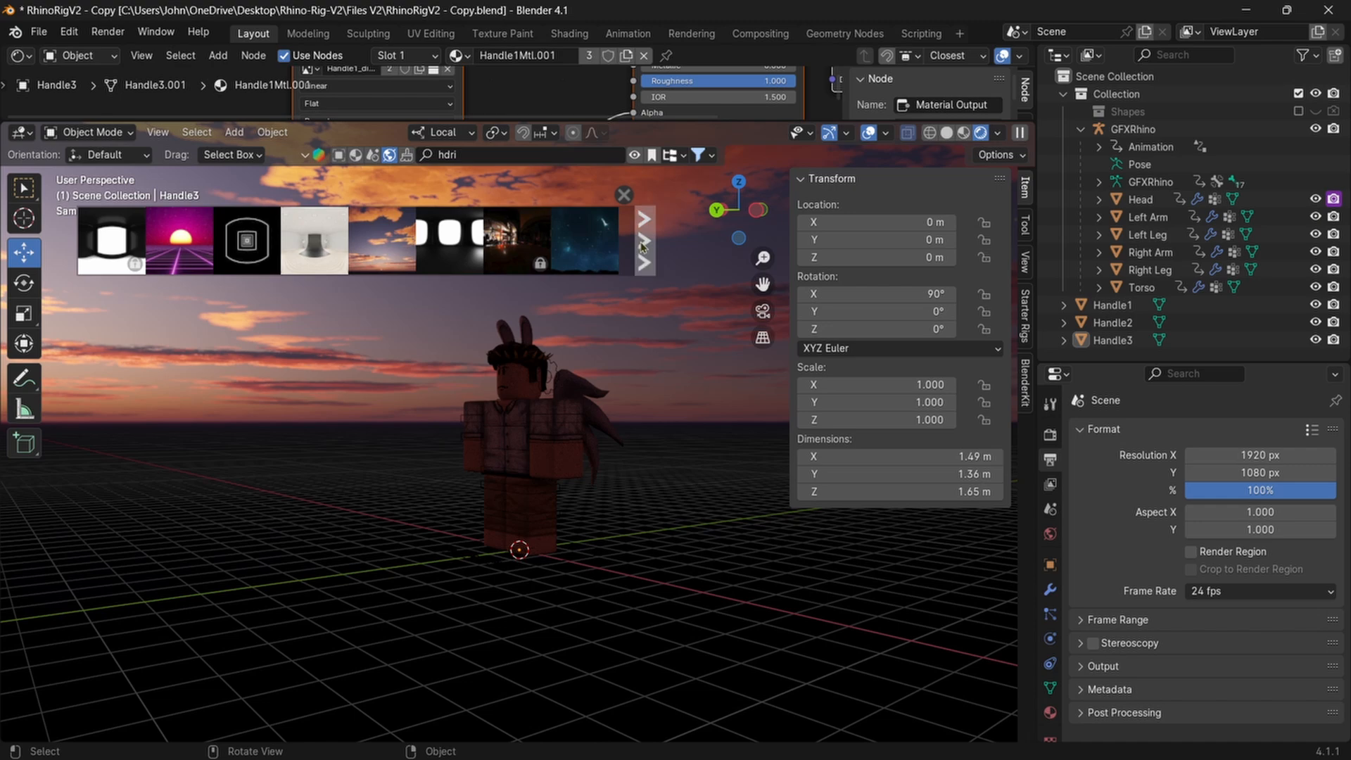
middle_click_drag(535, 310, 698, 301)
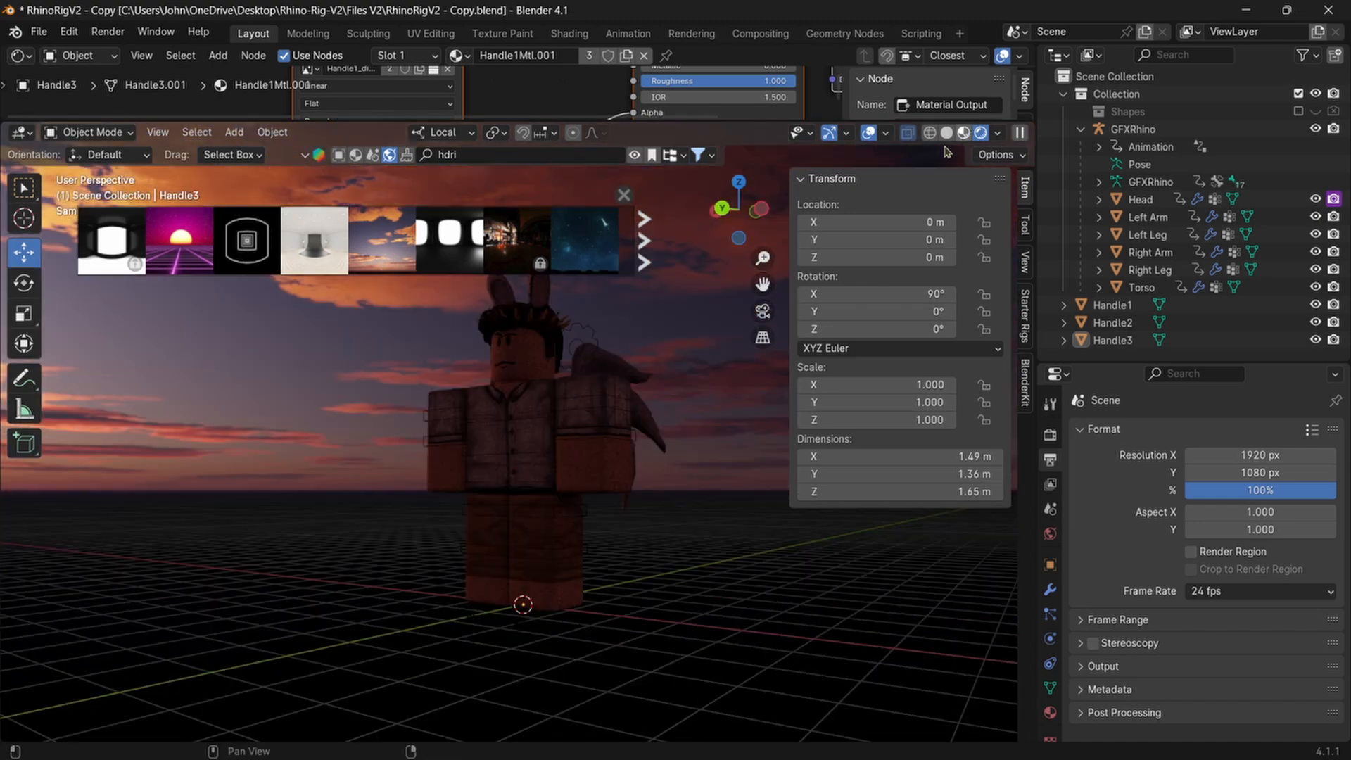
- Switch the viewport back to material preview and close the BlenderKit results bar
left_click(963, 132)
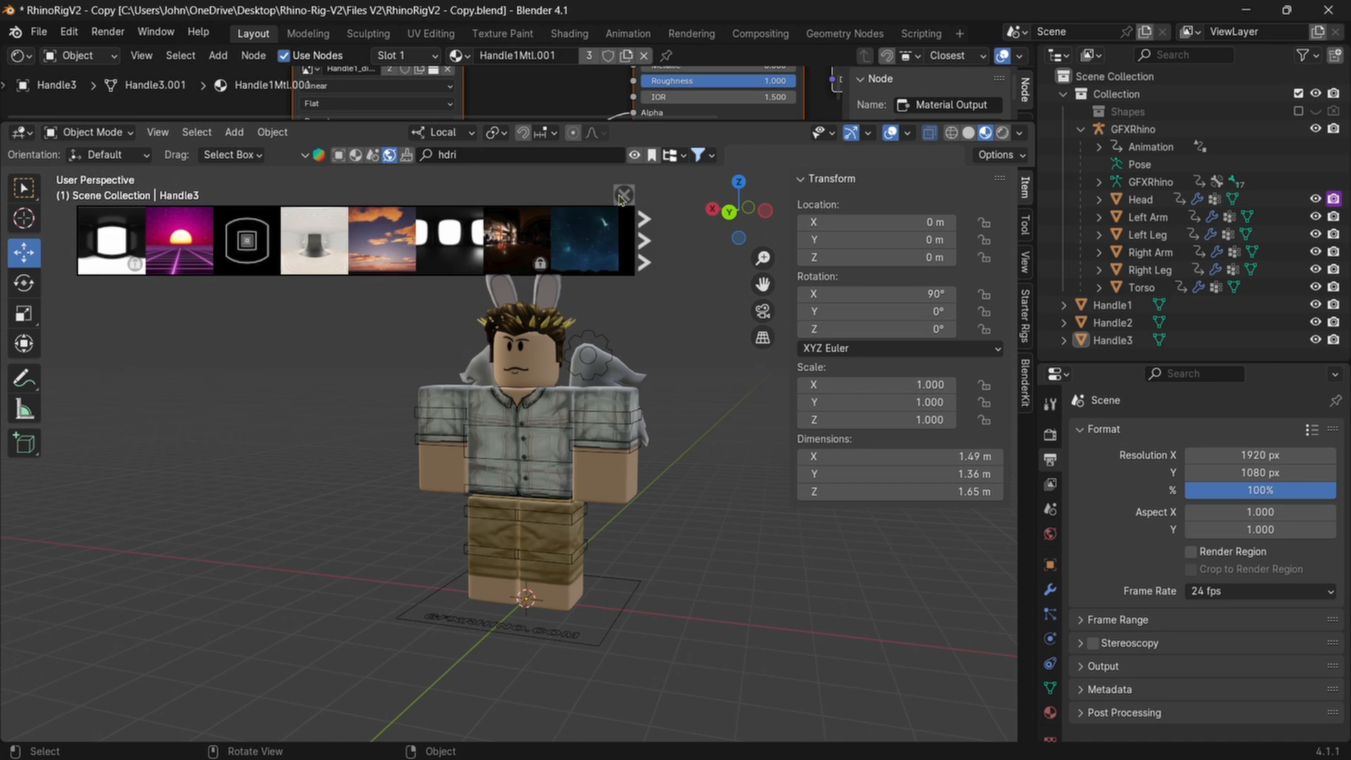
left_click(624, 195)
scroll(628, 264, "down", 3)
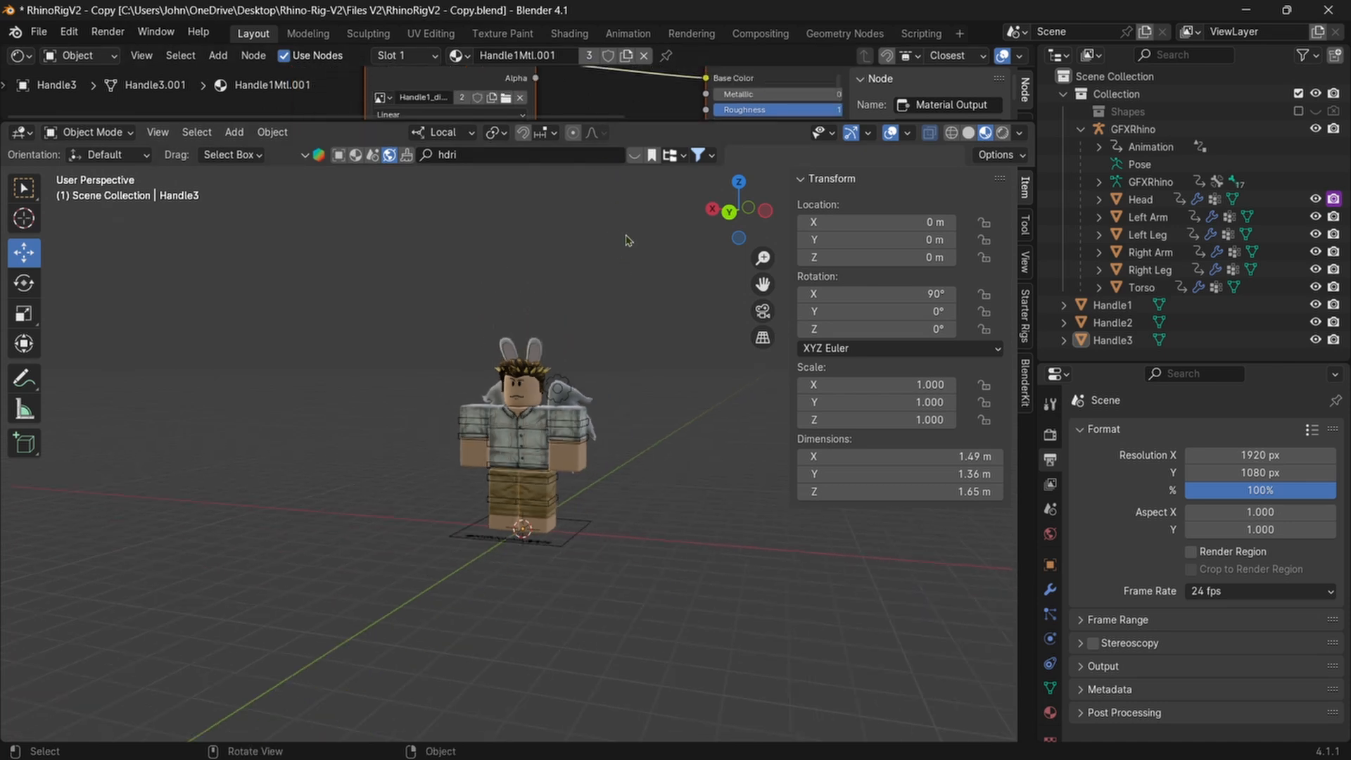